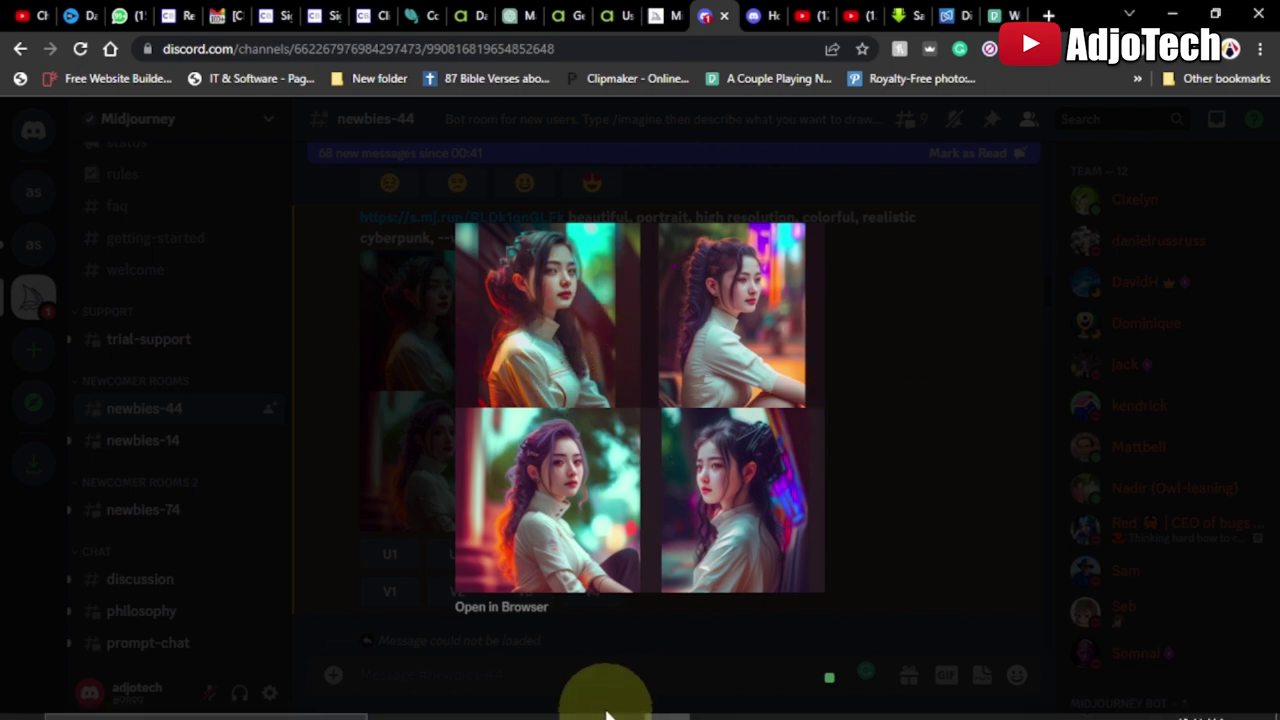
Preview the woman's portrait photo from the Downloads folder, then return to Discord.
{"action": "left_click", "coordinate": [437, 701]}
{"action": "left_click", "coordinate": [443, 604]}
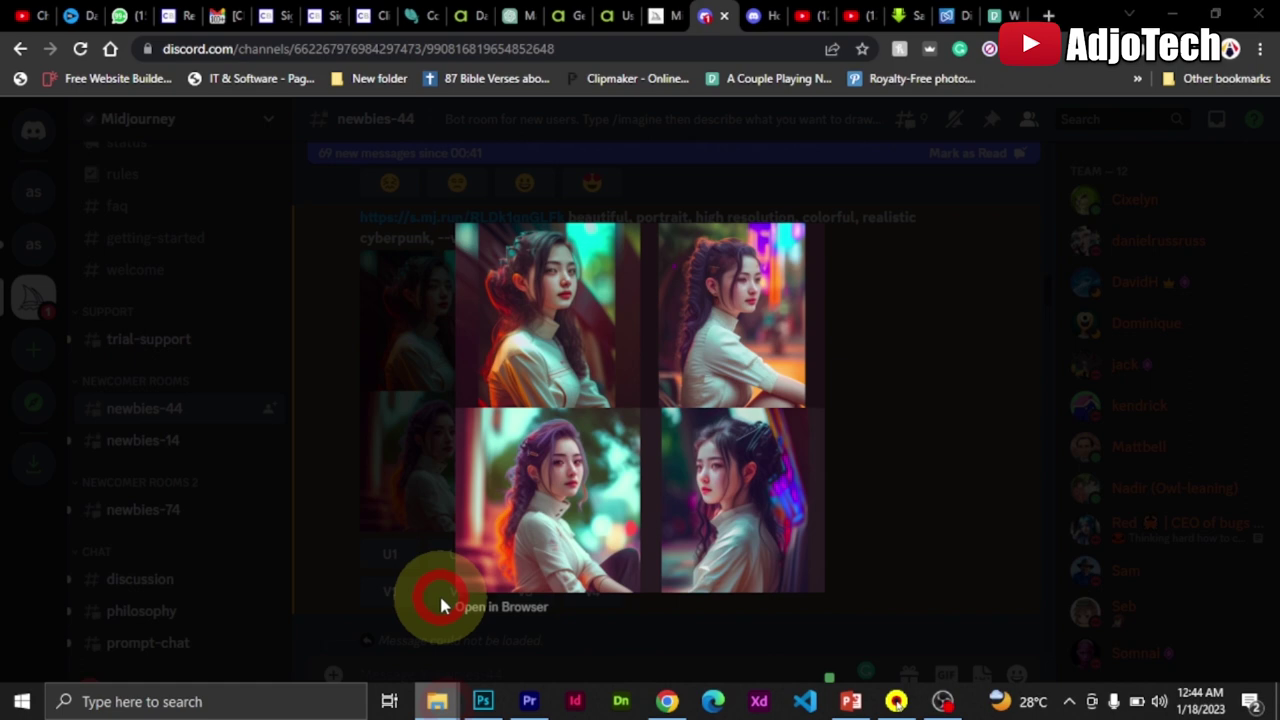
{"action": "left_click", "coordinate": [300, 232]}
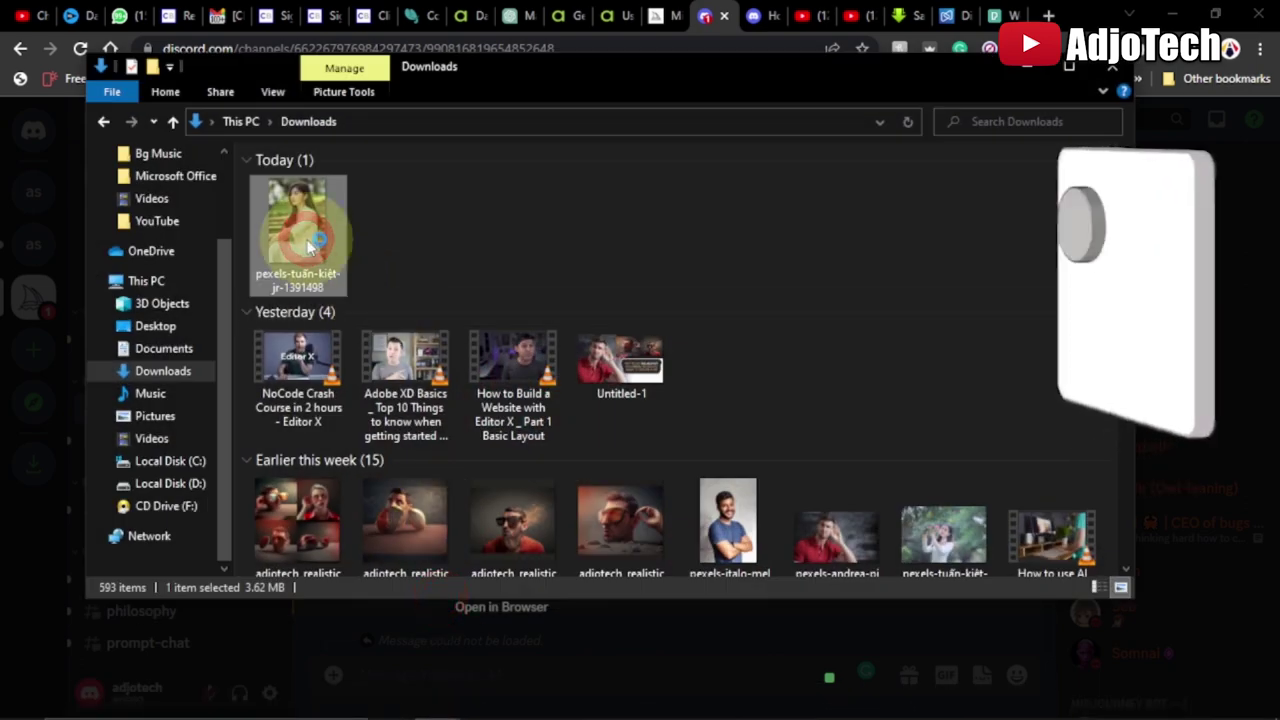
{"action": "double_click", "coordinate": [310, 245]}
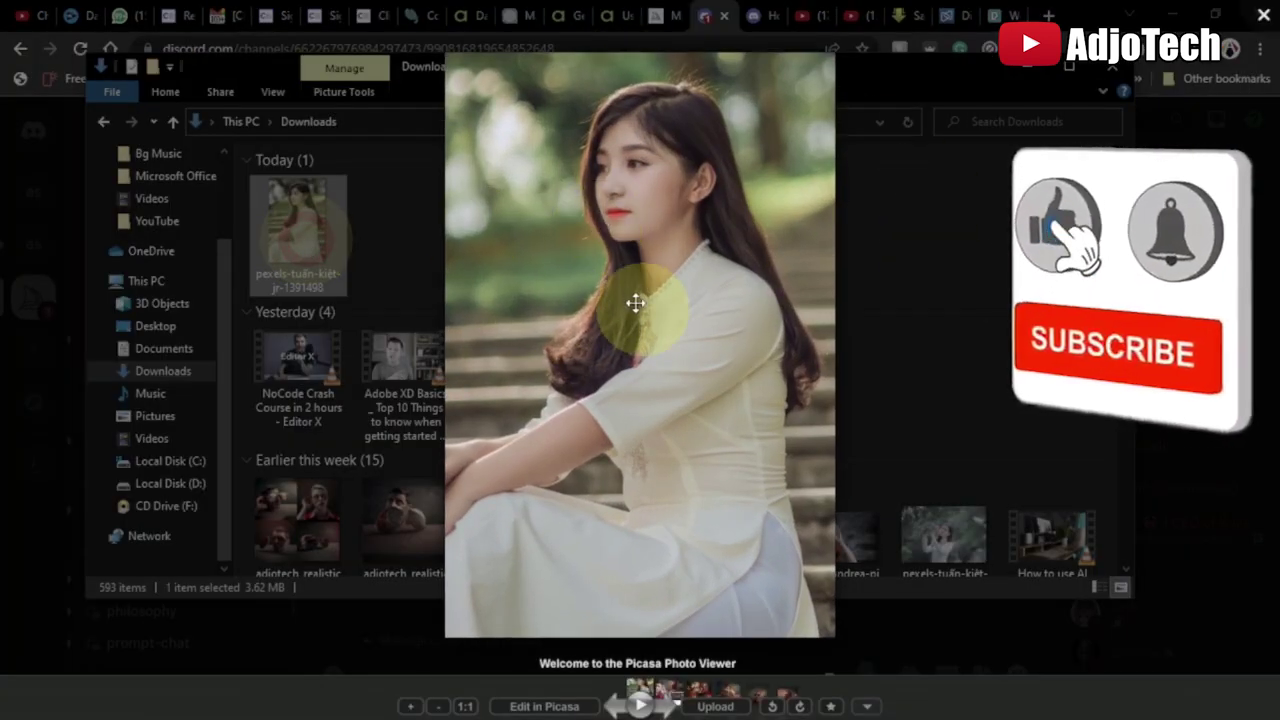
{"action": "left_click", "coordinate": [1258, 15]}
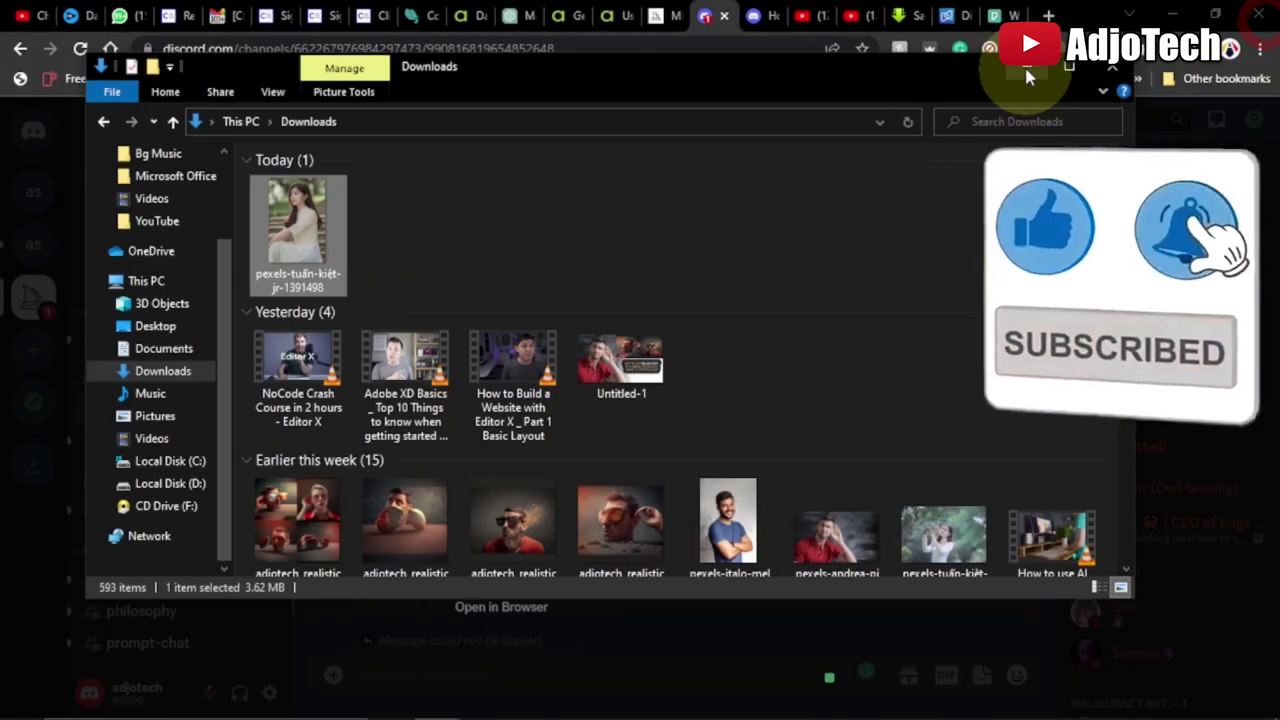
{"action": "left_click", "coordinate": [1027, 70]}
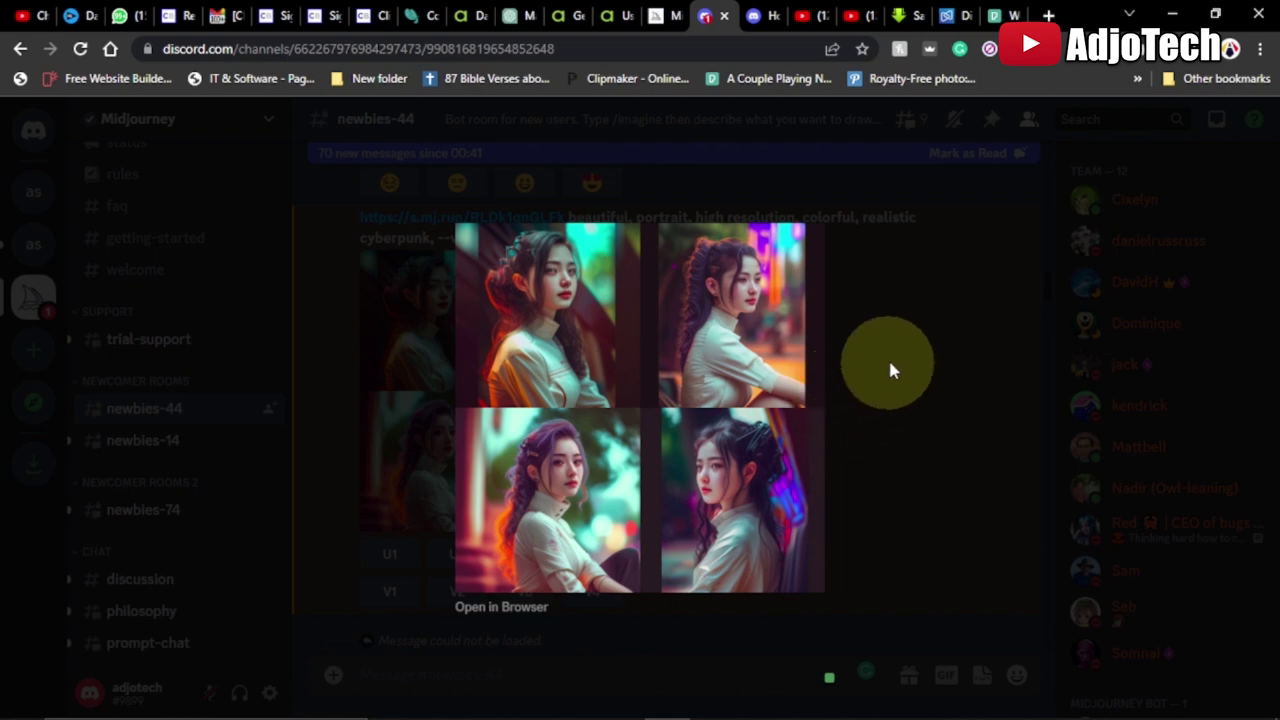
Show the Midjourney slide full screen in PowerPoint and close its enlarged image preview.
{"action": "left_click", "coordinate": [856, 701]}
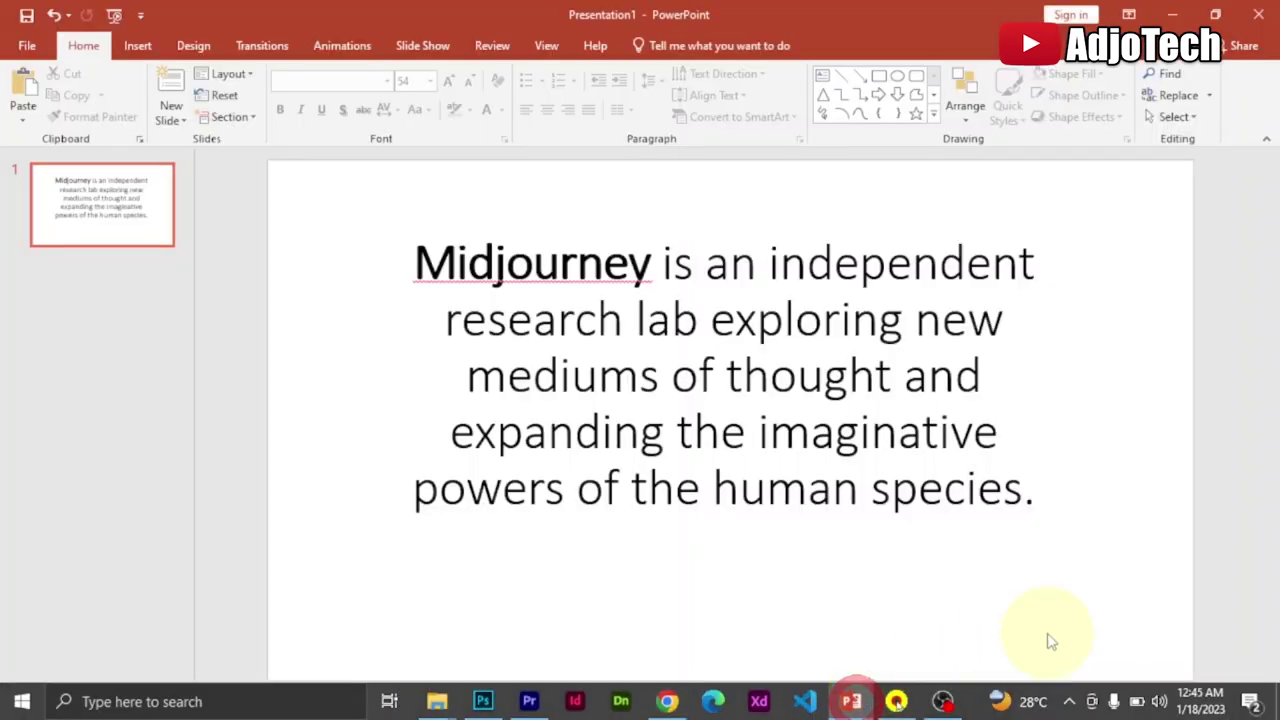
{"action": "left_click", "coordinate": [1083, 708]}
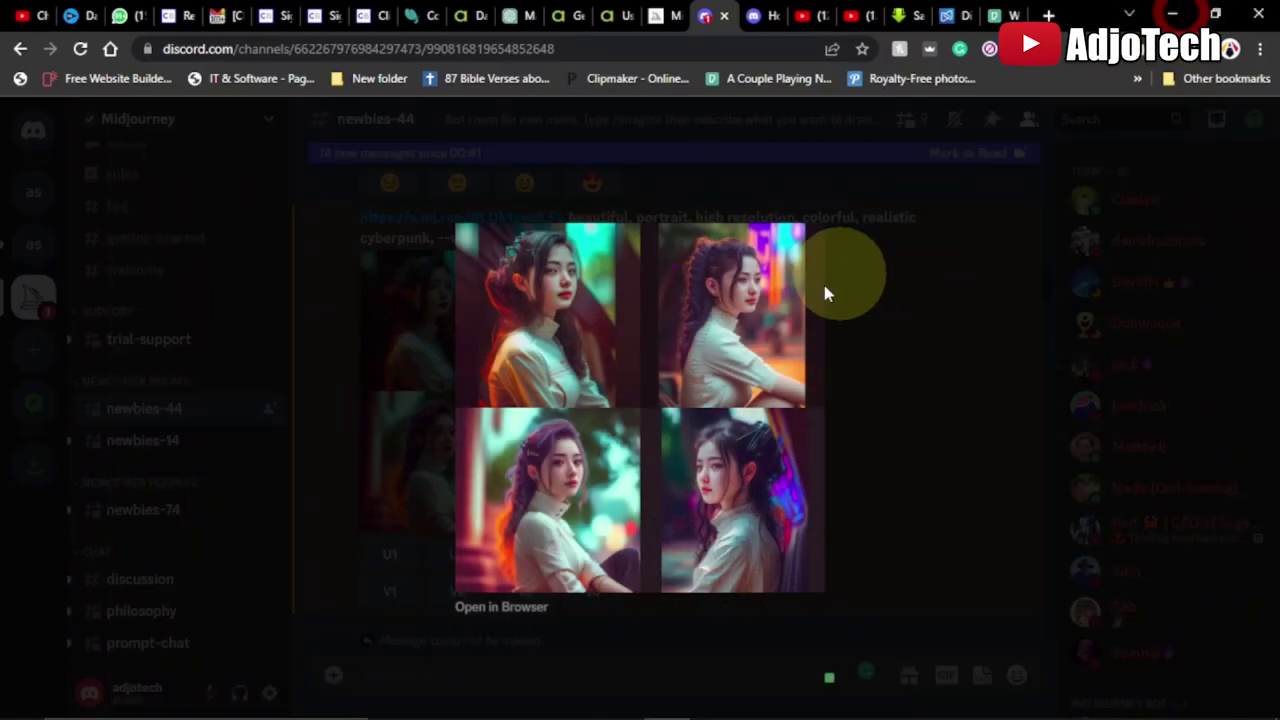
{"action": "left_click", "coordinate": [957, 370]}
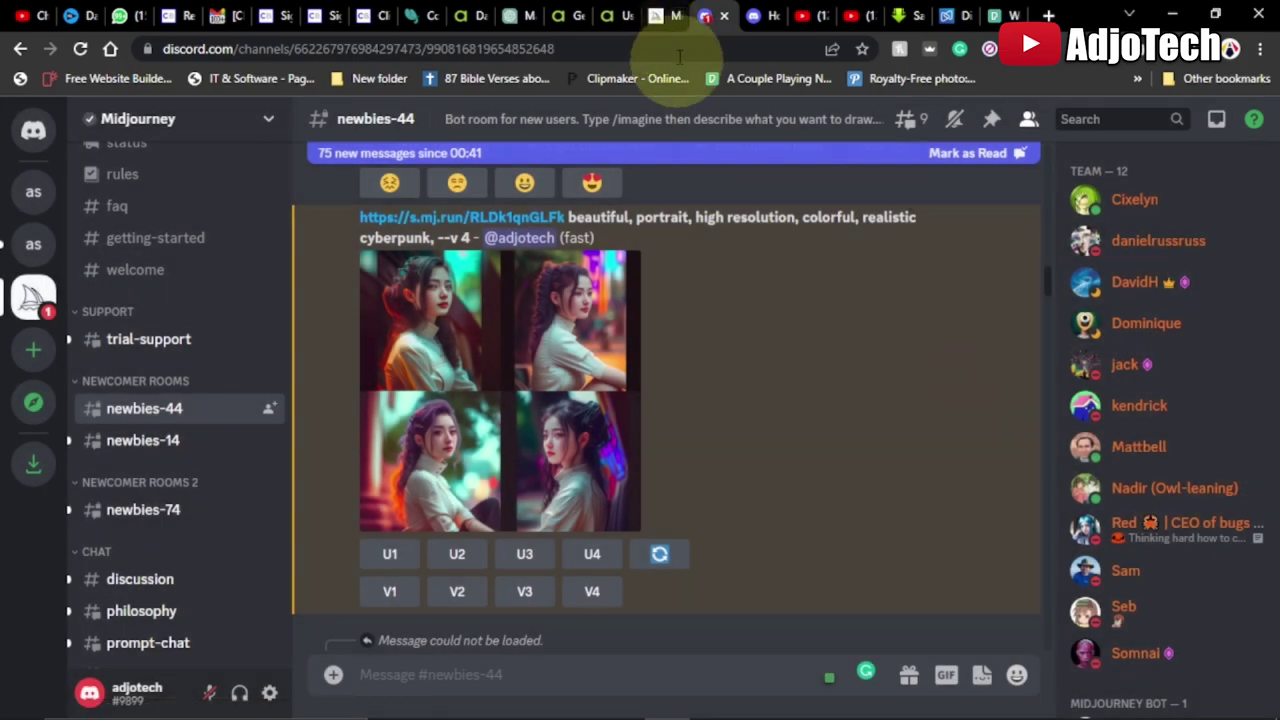
On the midjourney.com homepage, choose Join the Beta to reach the Discord server invite.
{"action": "left_click", "coordinate": [664, 15]}
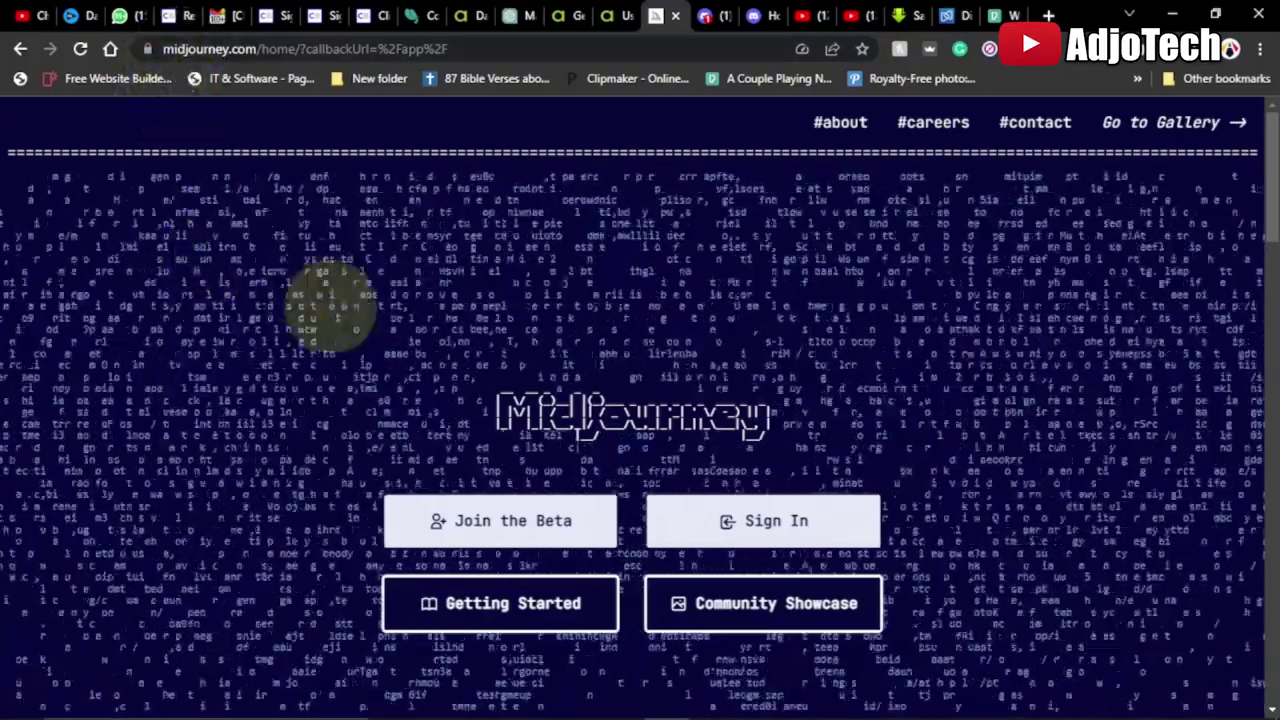
{"action": "left_click", "coordinate": [748, 522]}
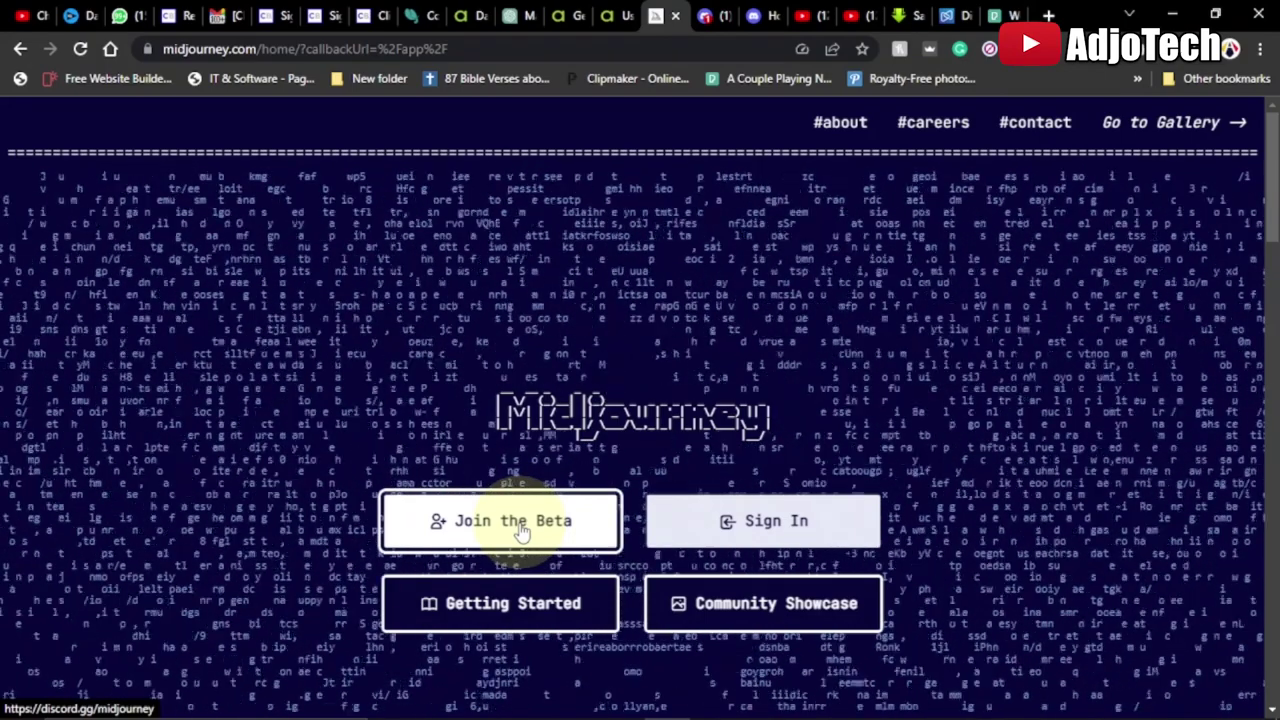
{"action": "left_click", "coordinate": [520, 530]}
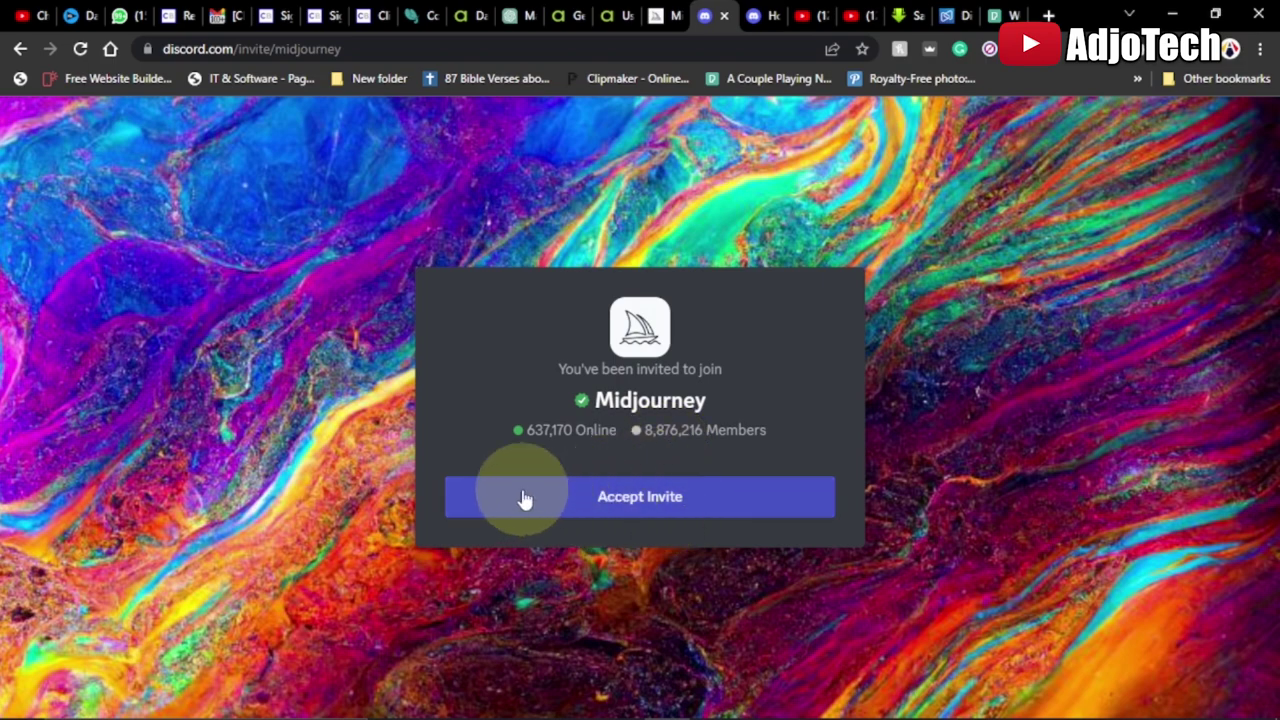
Accept the Midjourney server invite to join it in Discord.
{"action": "left_click", "coordinate": [650, 505]}
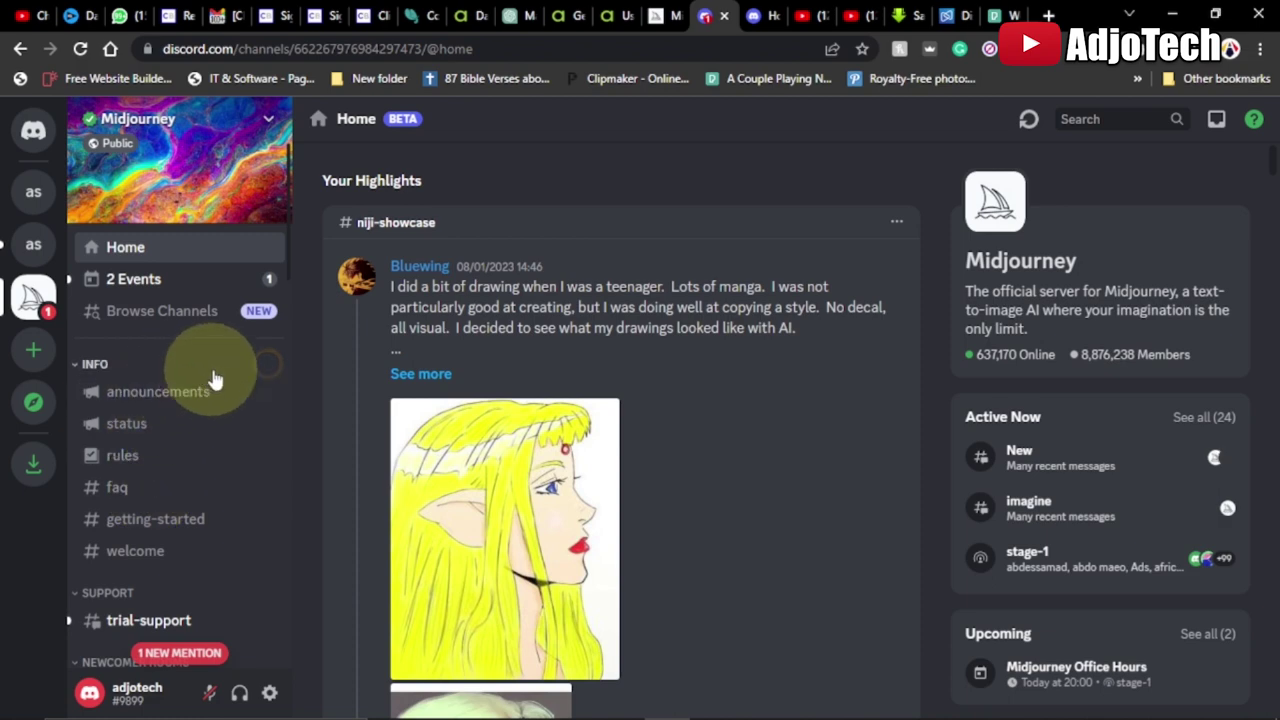
Open #newbies-44 and scroll through the Midjourney Bot image generations and upscales.
{"action": "scroll", "coordinate": [212, 376], "scroll_direction": "down", "scroll_amount": 2}
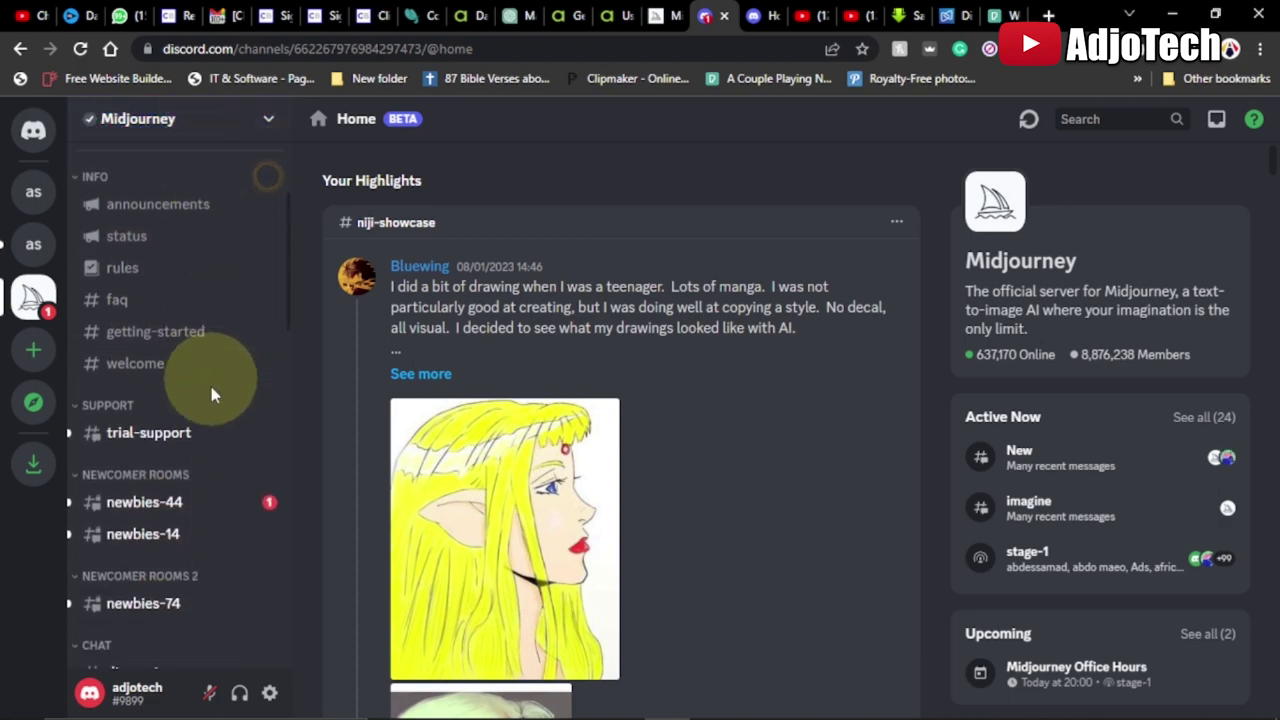
{"action": "left_click", "coordinate": [152, 510]}
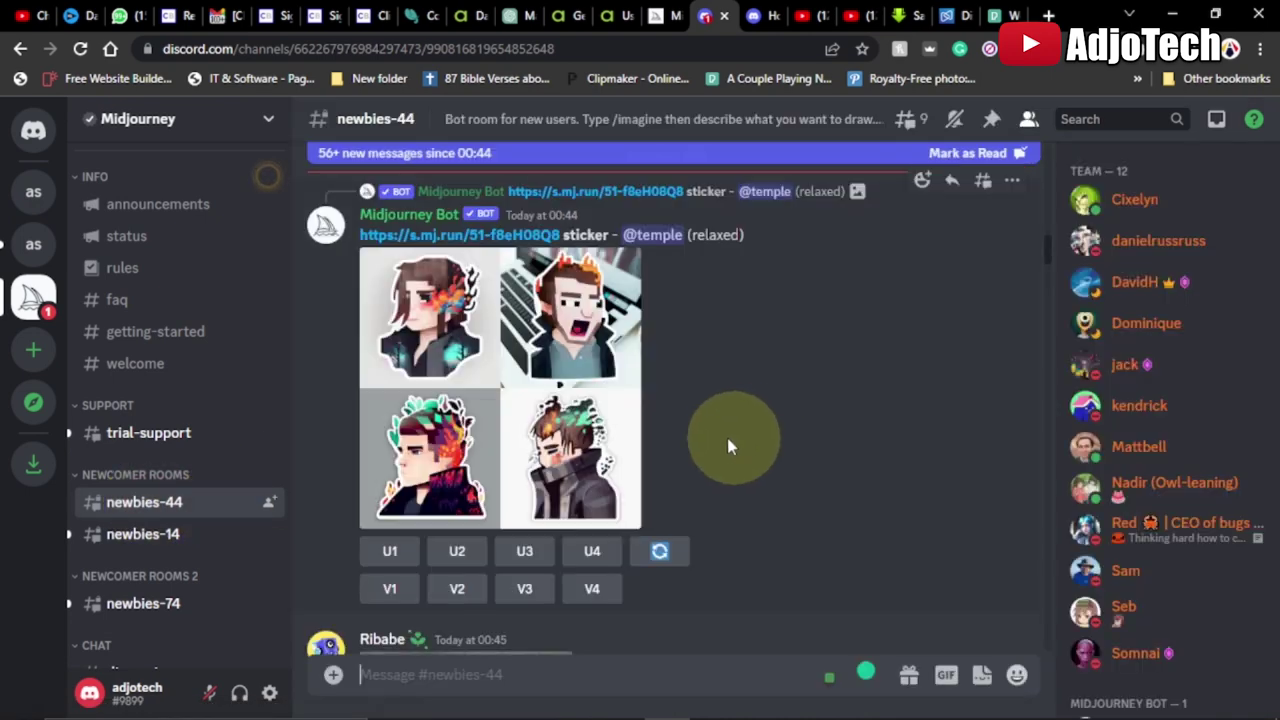
{"action": "scroll", "coordinate": [700, 388], "scroll_direction": "up", "scroll_amount": 1}
{"action": "scroll", "coordinate": [725, 382], "scroll_direction": "up", "scroll_amount": 5}
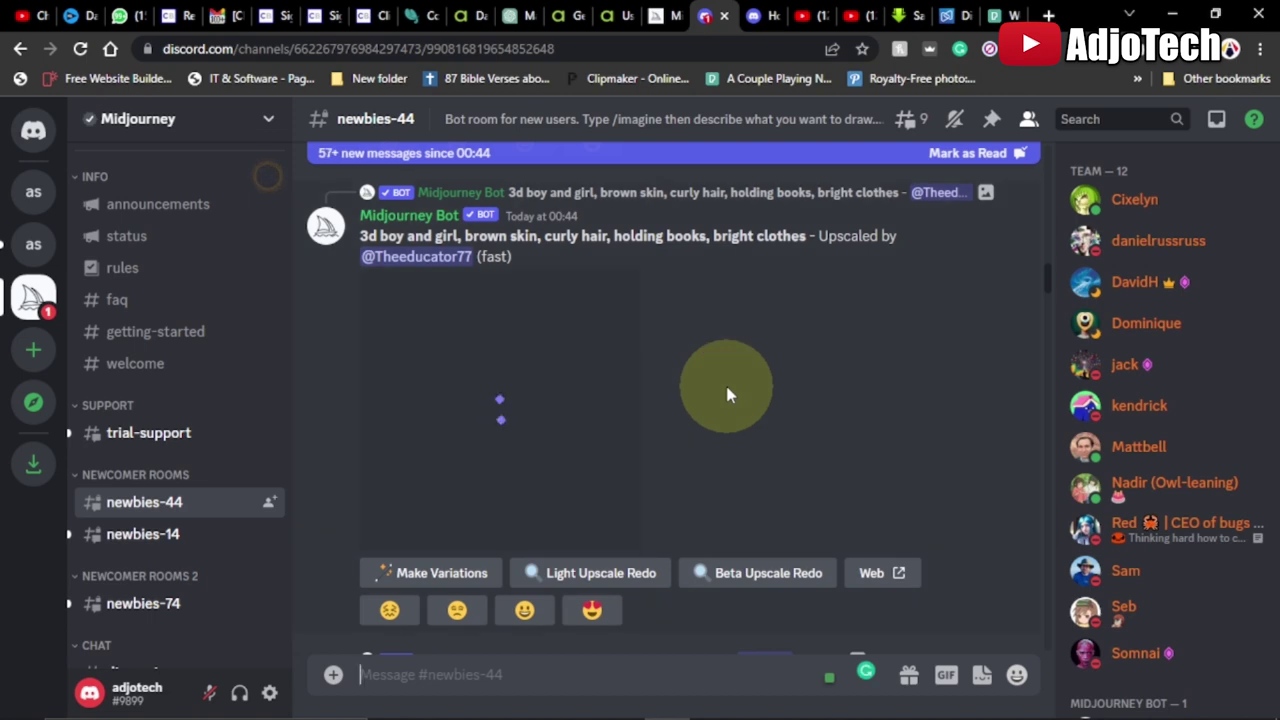
{"action": "scroll", "coordinate": [725, 382], "scroll_direction": "down", "scroll_amount": 2}
{"action": "scroll", "coordinate": [725, 382], "scroll_direction": "down", "scroll_amount": 4}
{"action": "scroll", "coordinate": [728, 392], "scroll_direction": "down", "scroll_amount": 2}
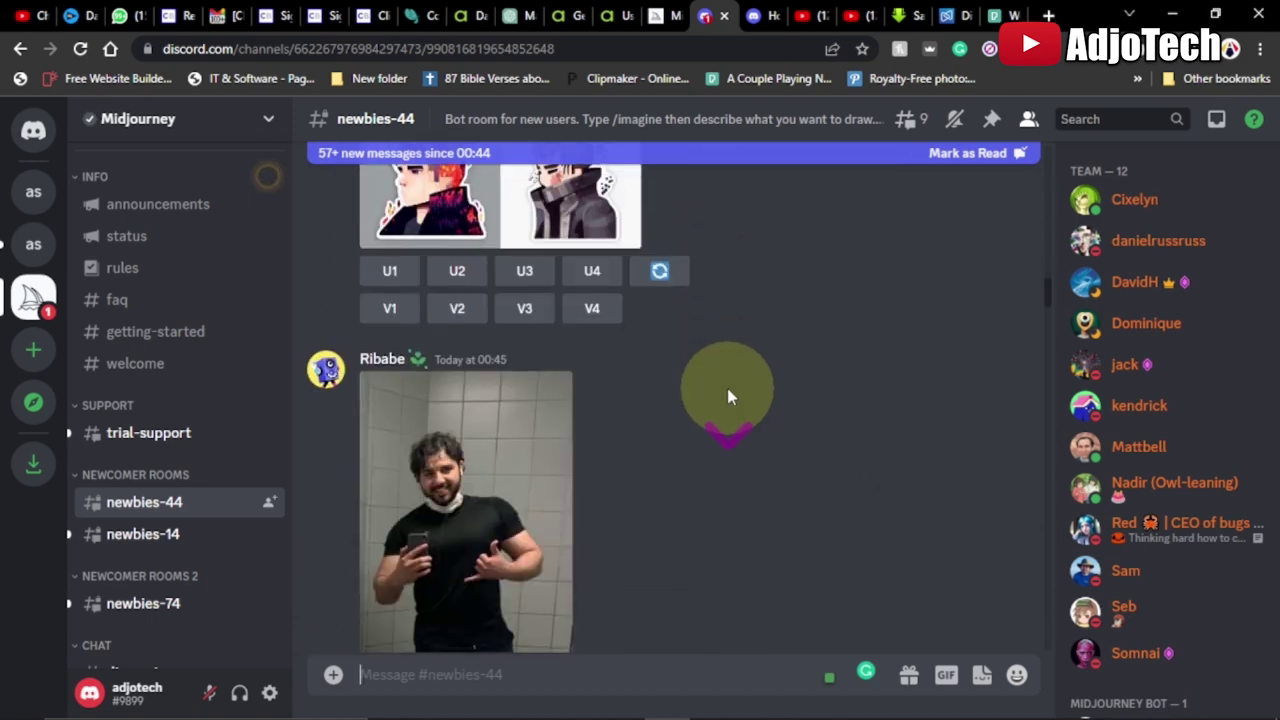
{"action": "scroll", "coordinate": [726, 392], "scroll_direction": "down", "scroll_amount": 2}
{"action": "scroll", "coordinate": [725, 400], "scroll_direction": "down", "scroll_amount": 3}
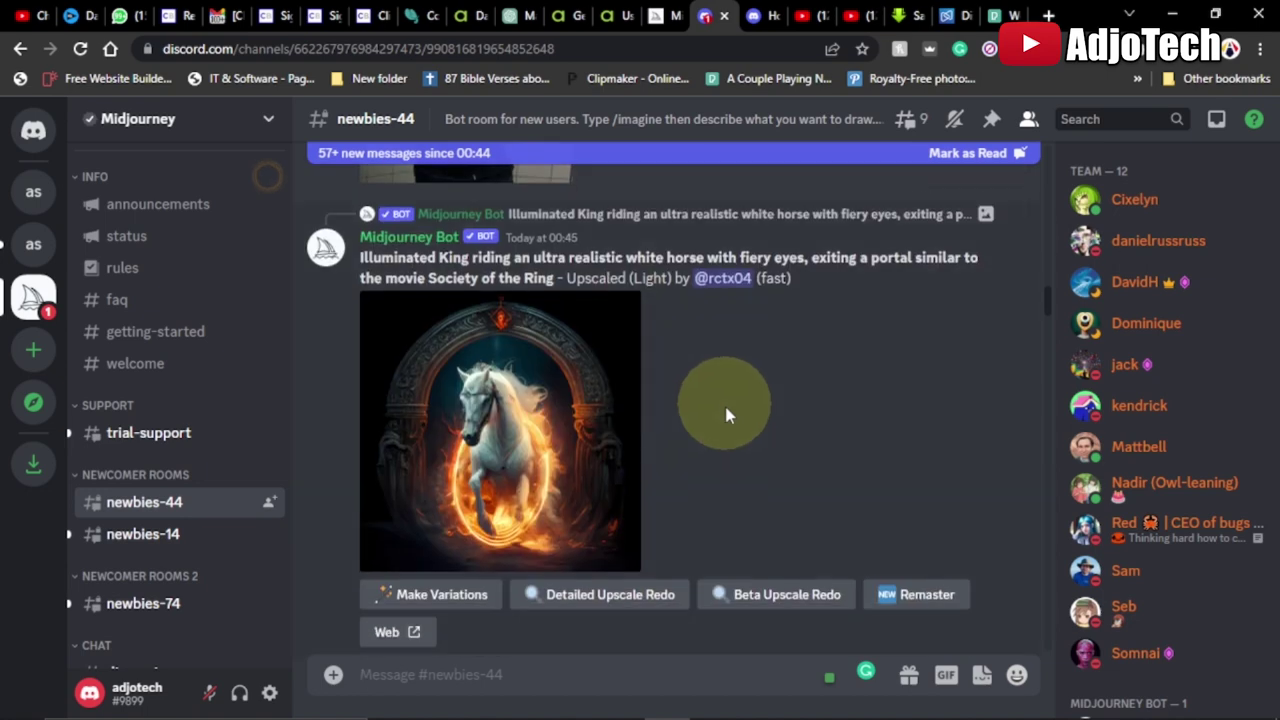
{"action": "scroll", "coordinate": [728, 430], "scroll_direction": "down", "scroll_amount": 2}
{"action": "scroll", "coordinate": [729, 436], "scroll_direction": "down", "scroll_amount": 1}
{"action": "scroll", "coordinate": [728, 434], "scroll_direction": "down", "scroll_amount": 2}
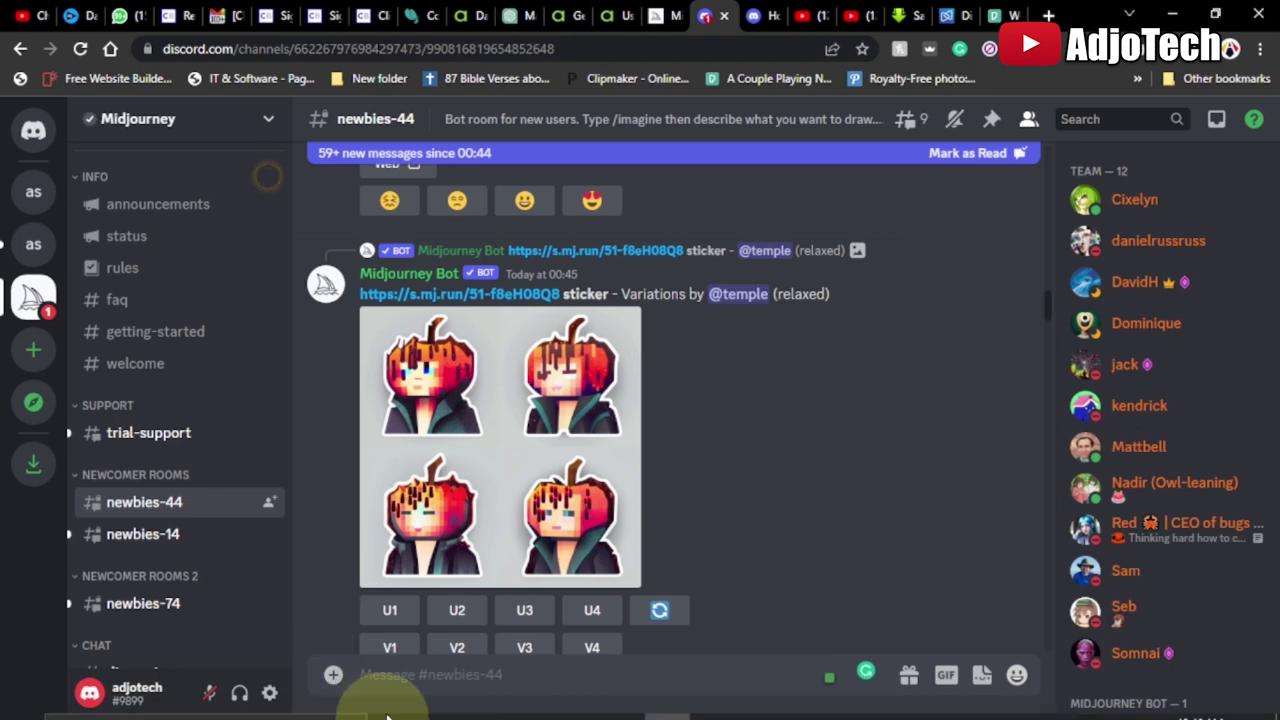
Check the woman's portrait photo in the Downloads folder, then return to Discord.
{"action": "left_click", "coordinate": [437, 701]}
{"action": "left_click", "coordinate": [432, 616]}
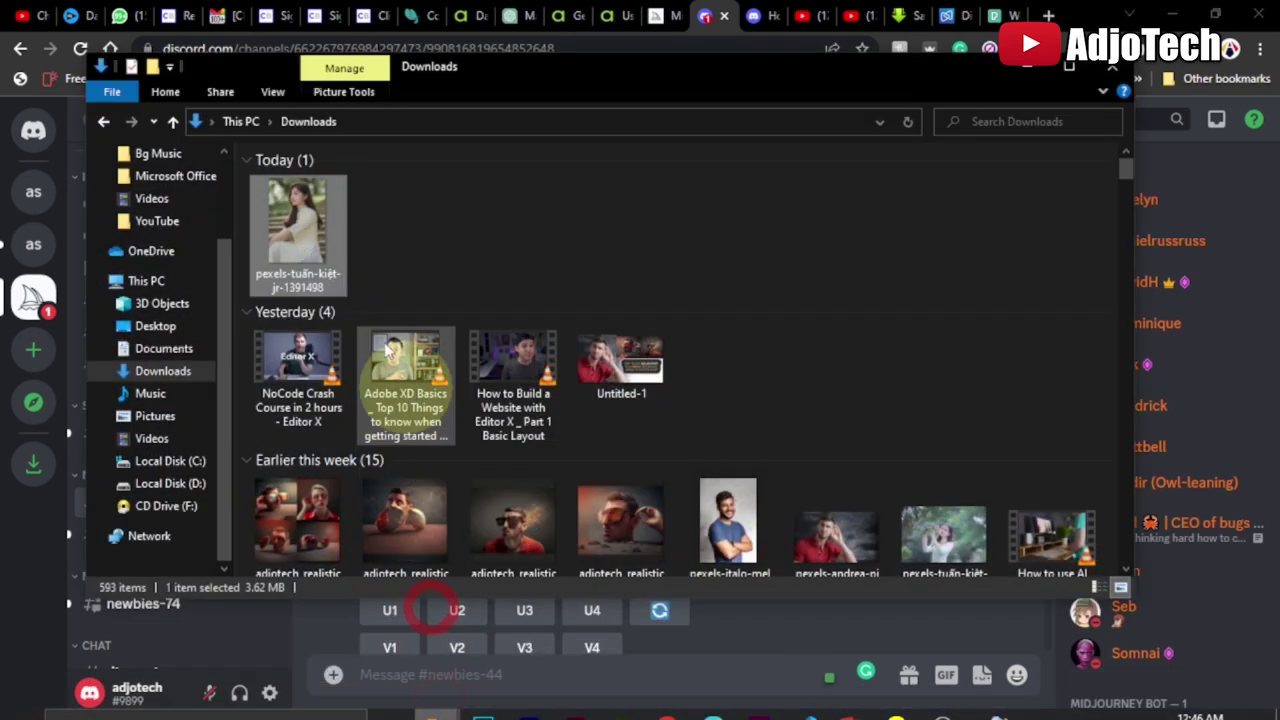
{"action": "left_click", "coordinate": [303, 243]}
{"action": "double_click", "coordinate": [303, 243]}
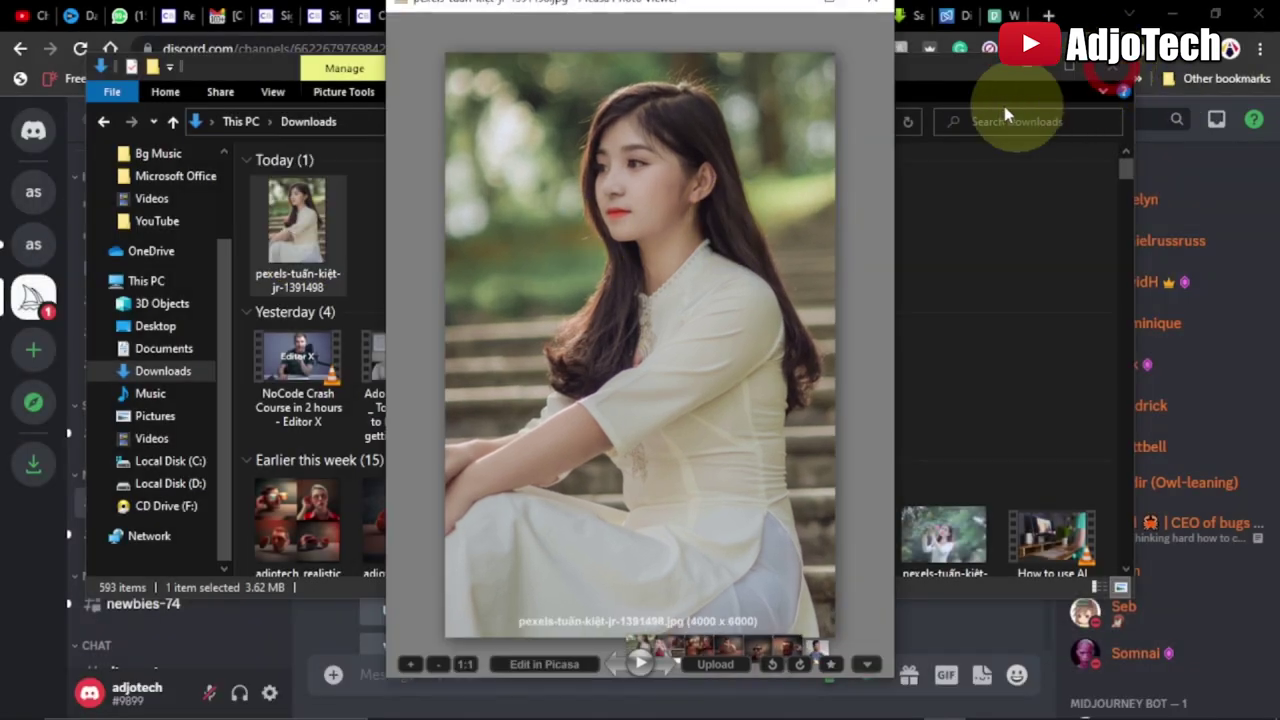
{"action": "left_click", "coordinate": [860, 18]}
{"action": "left_click", "coordinate": [1027, 70]}
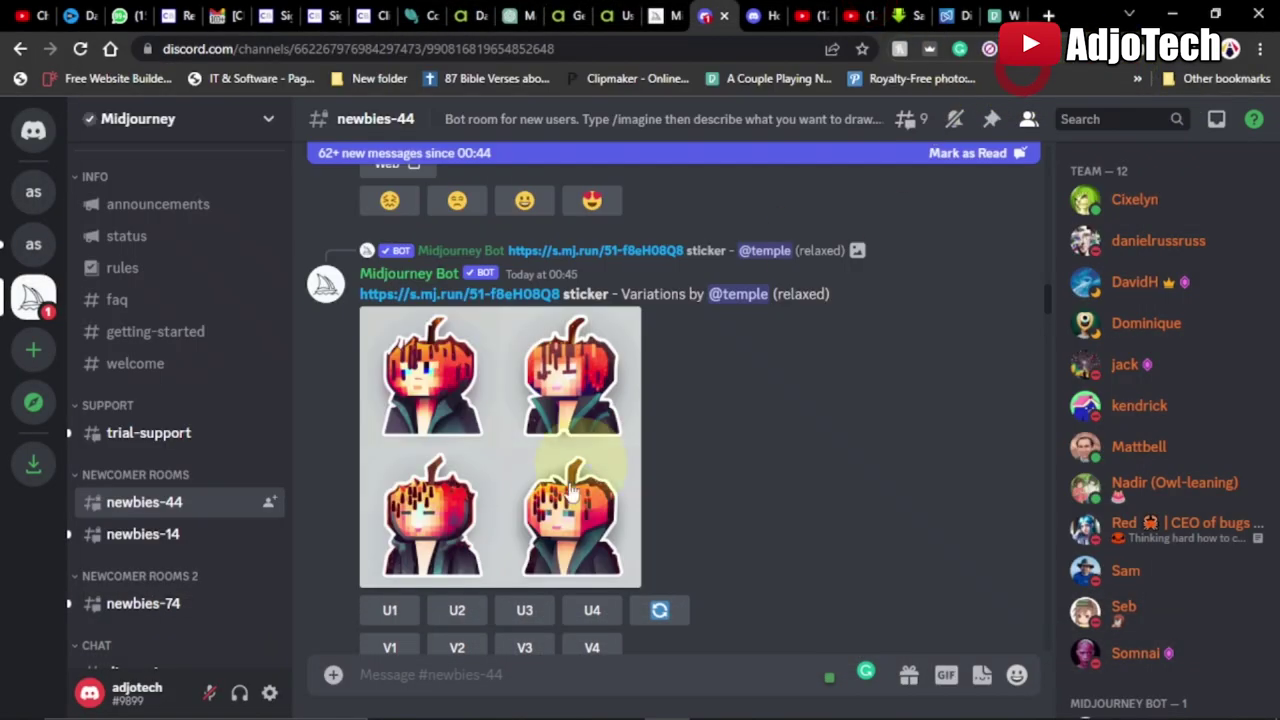
Upload the pexels portrait photo from Downloads as a file attachment in newbies-44.
{"action": "left_click", "coordinate": [333, 675]}
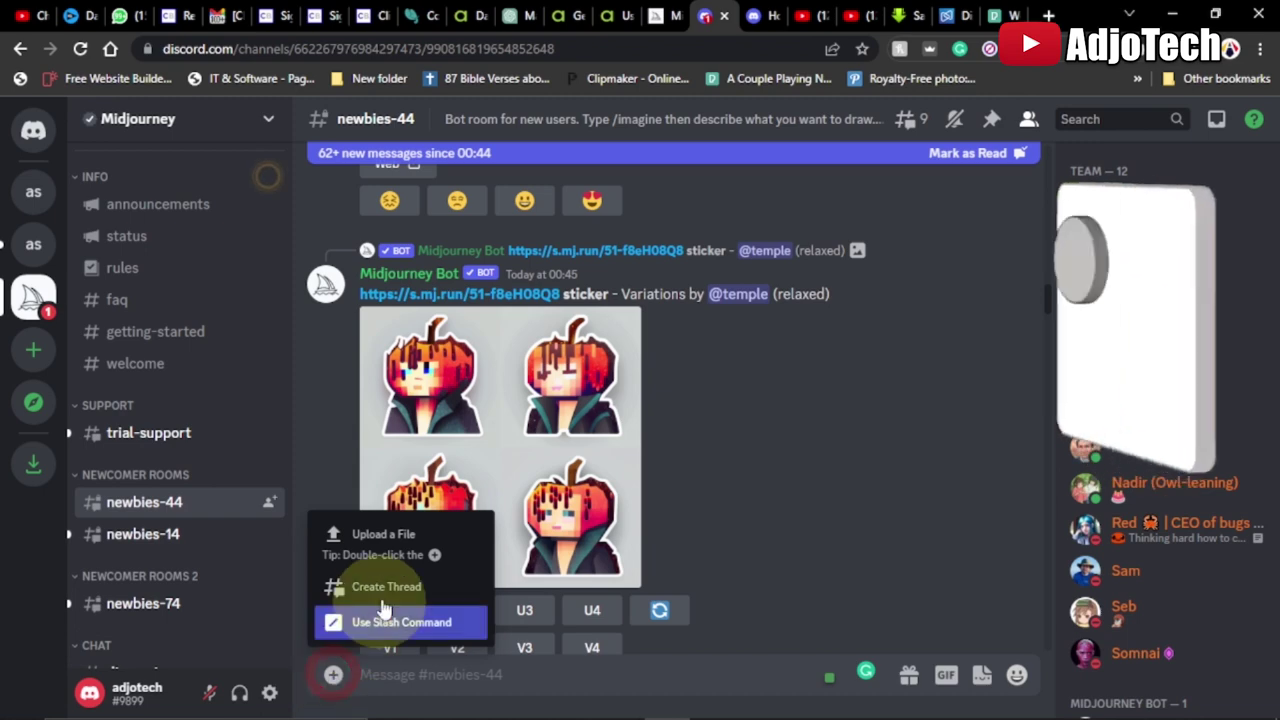
{"action": "left_click", "coordinate": [392, 538]}
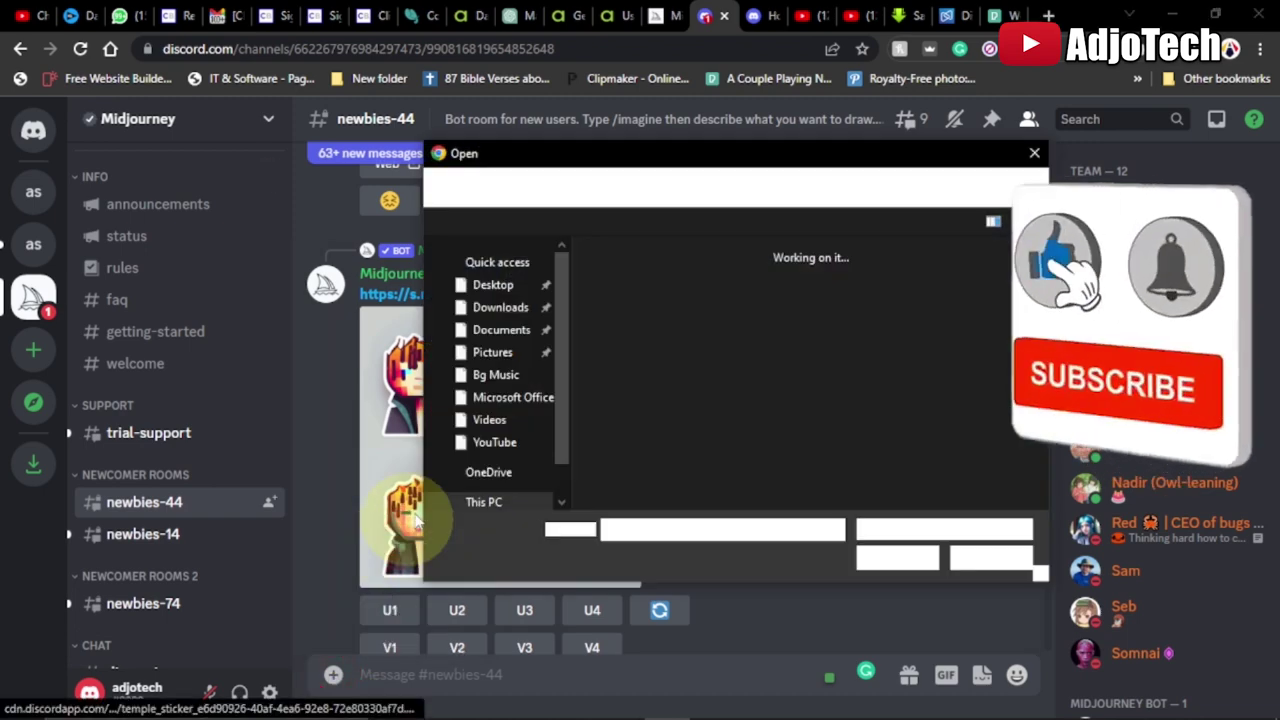
{"action": "double_click", "coordinate": [645, 296]}
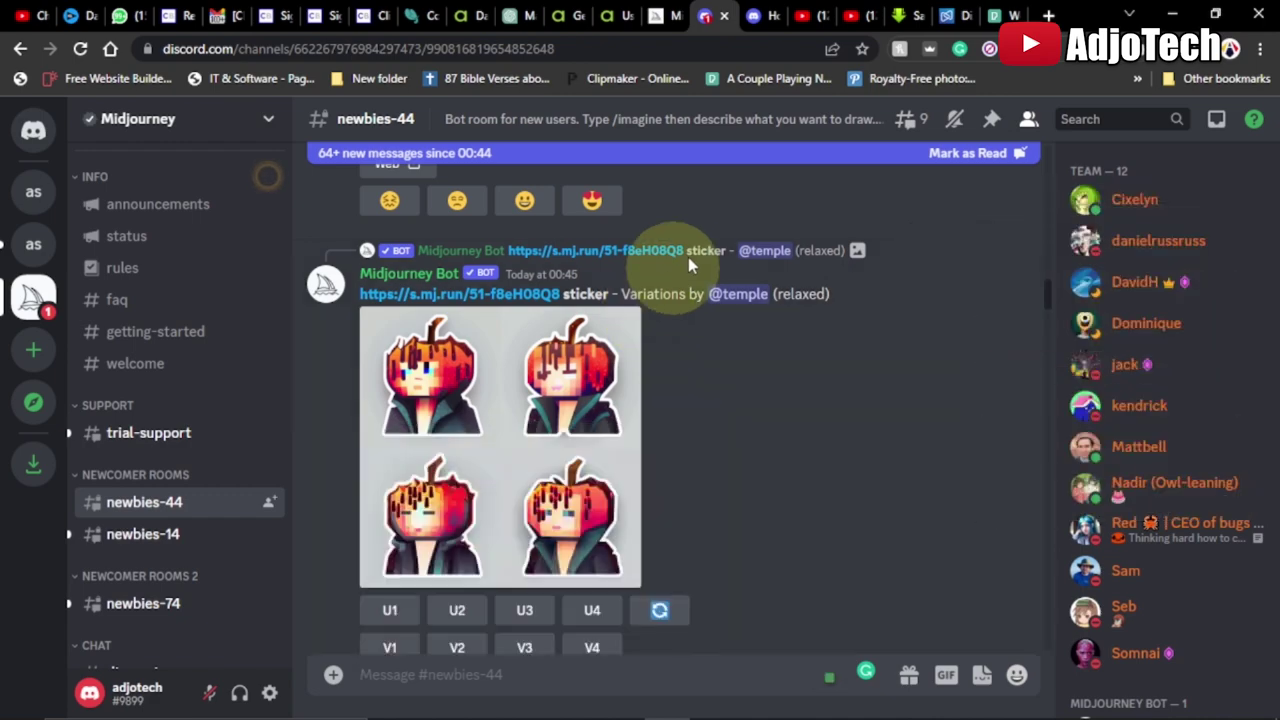
Copy the image address of the woman's posted photo and return to the message box.
{"action": "left_click", "coordinate": [1038, 514]}
{"action": "left_click_drag", "start_coordinate": [1038, 514], "coordinate": [1049, 618]}
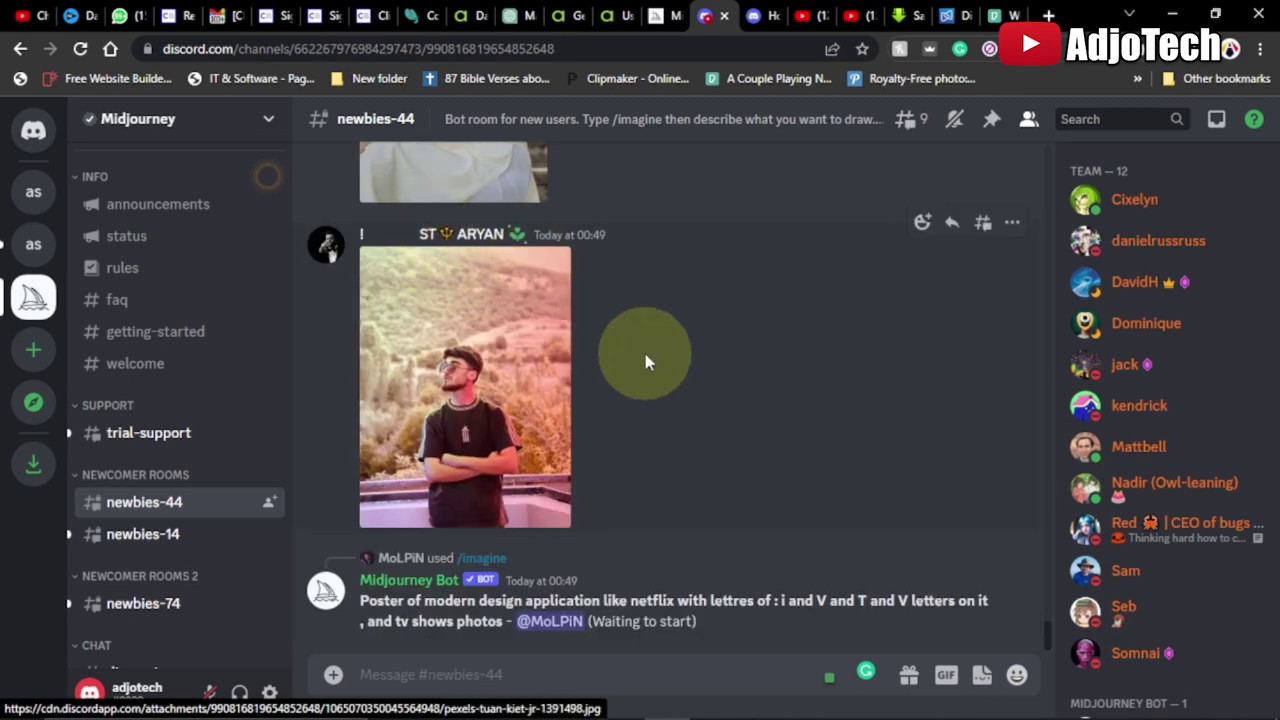
{"action": "scroll", "coordinate": [600, 347], "scroll_direction": "up", "scroll_amount": 3}
{"action": "left_click", "coordinate": [472, 342]}
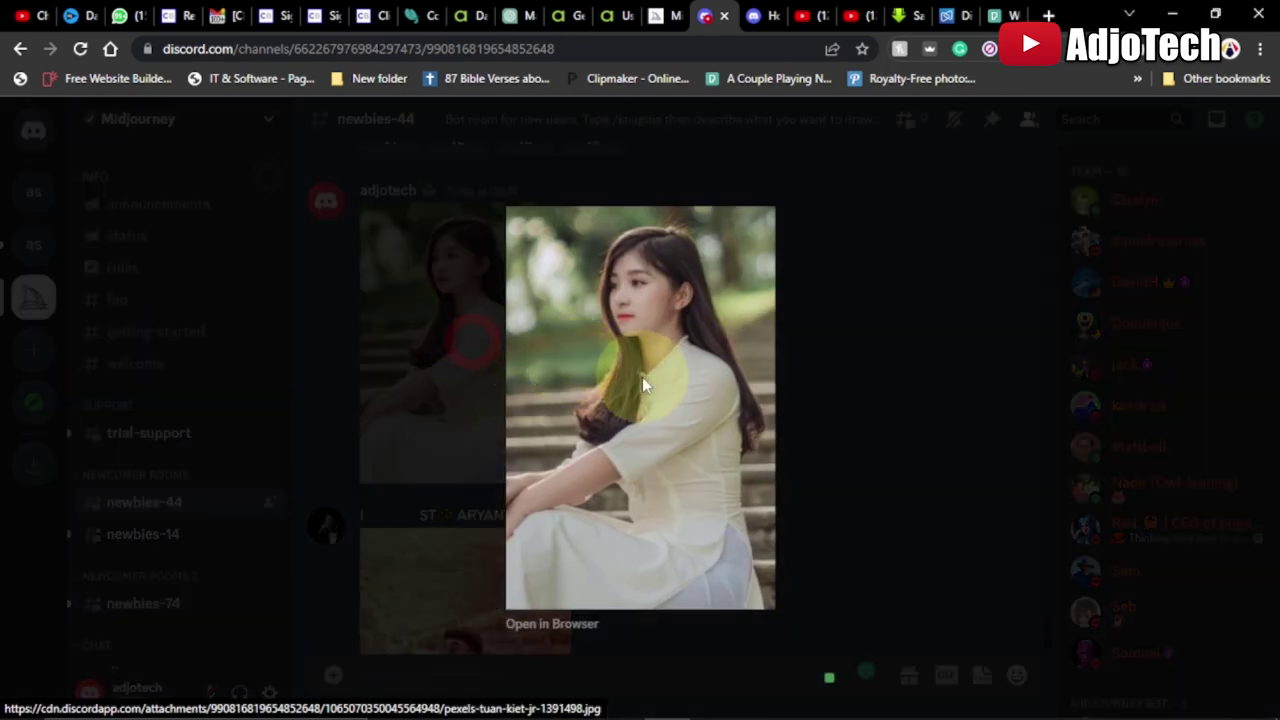
{"action": "right_click", "coordinate": [643, 375]}
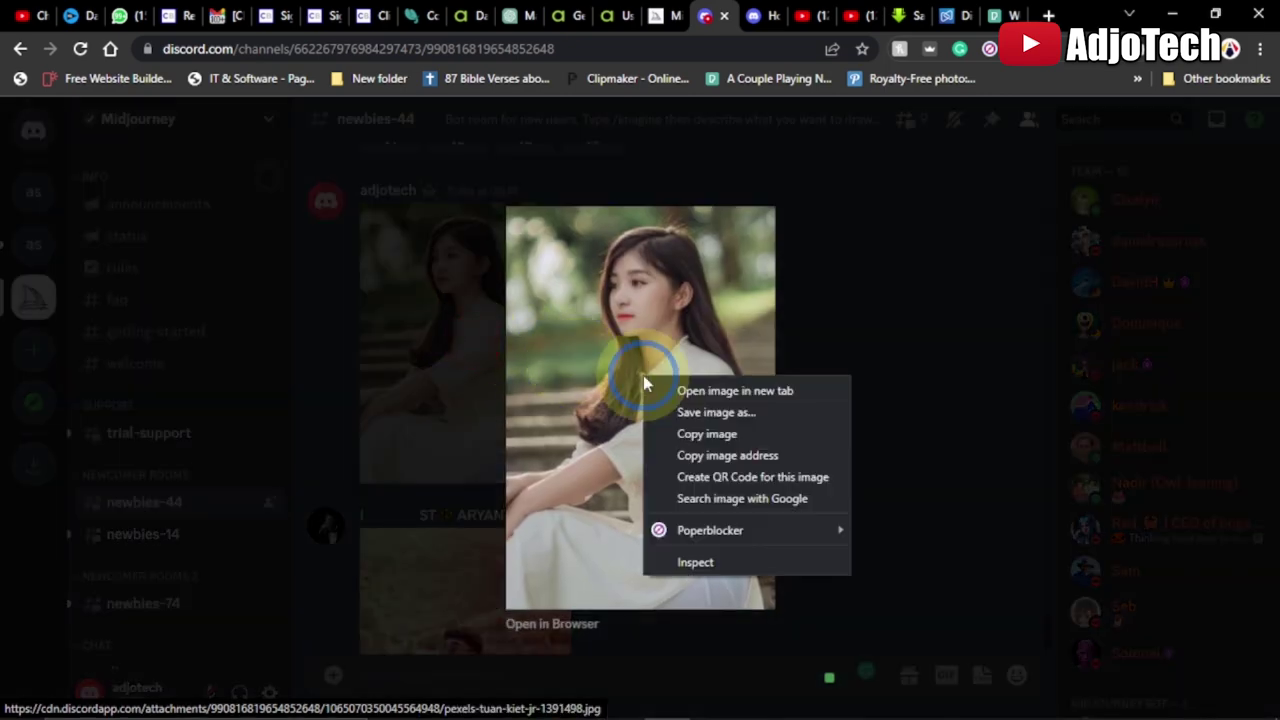
{"action": "left_click", "coordinate": [713, 456]}
{"action": "left_click", "coordinate": [885, 388]}
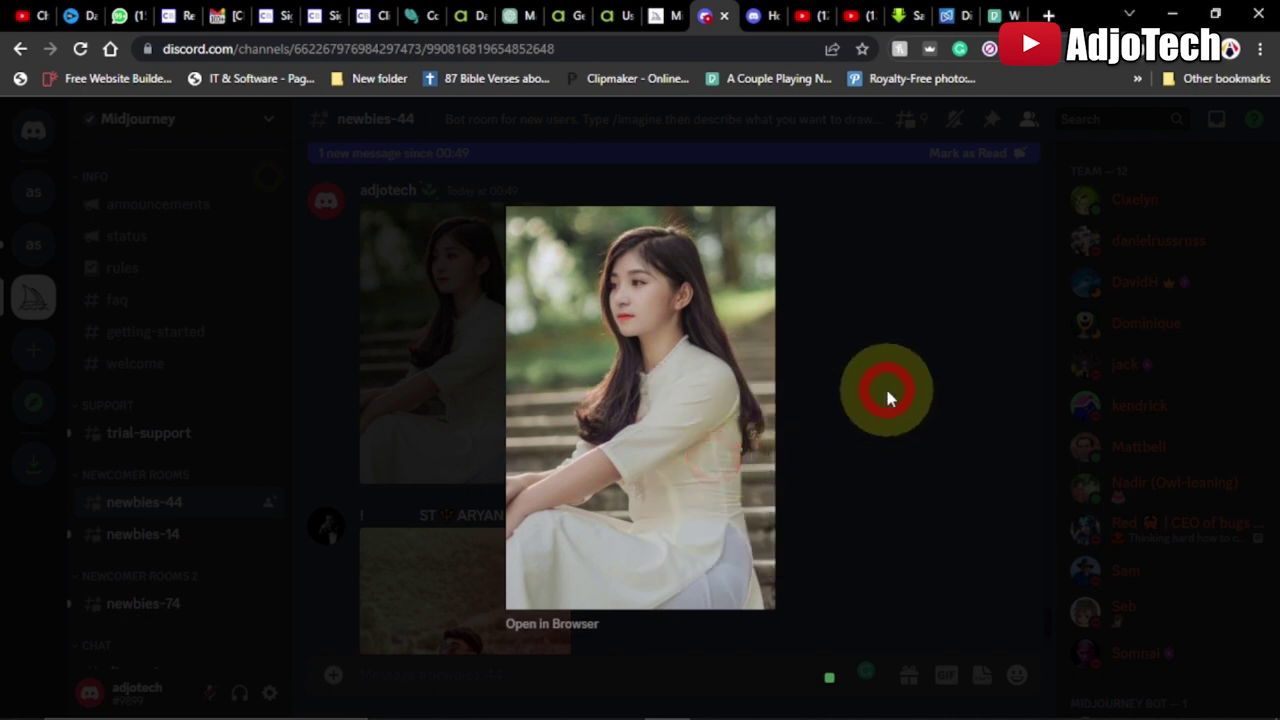
{"action": "scroll", "coordinate": [650, 540], "scroll_direction": "down", "scroll_amount": 2}
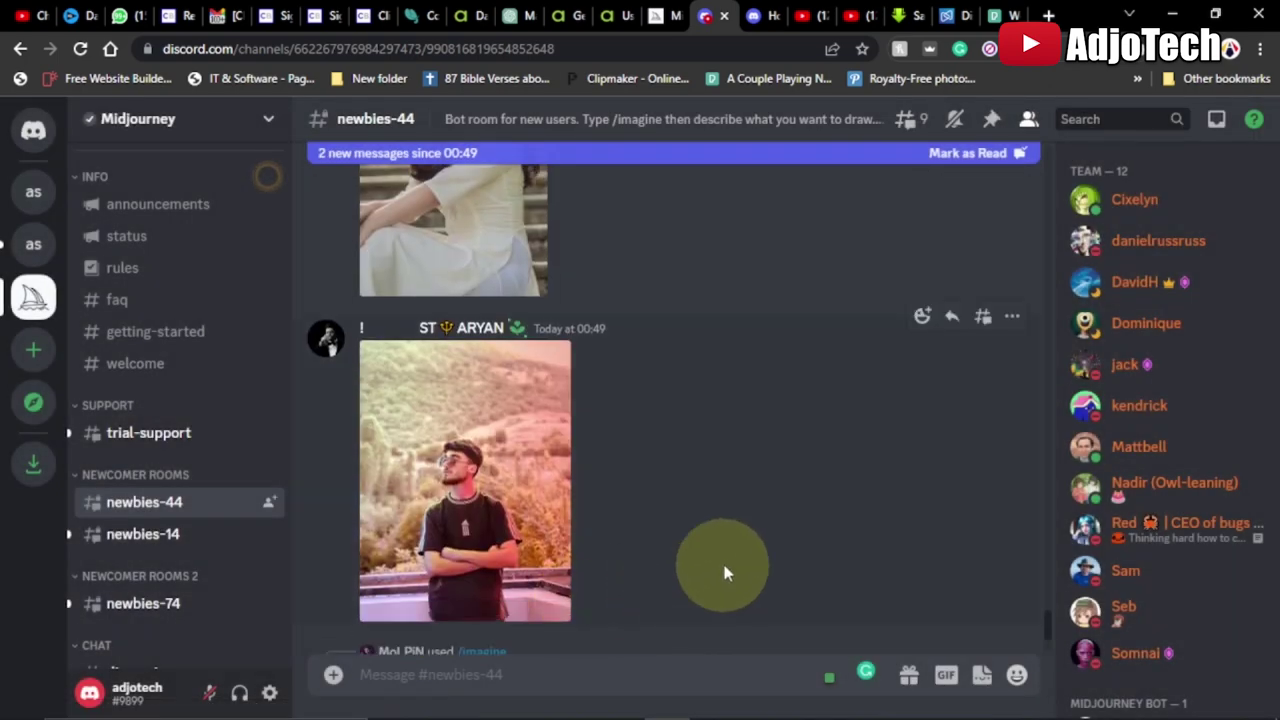
{"action": "left_click", "coordinate": [479, 674]}
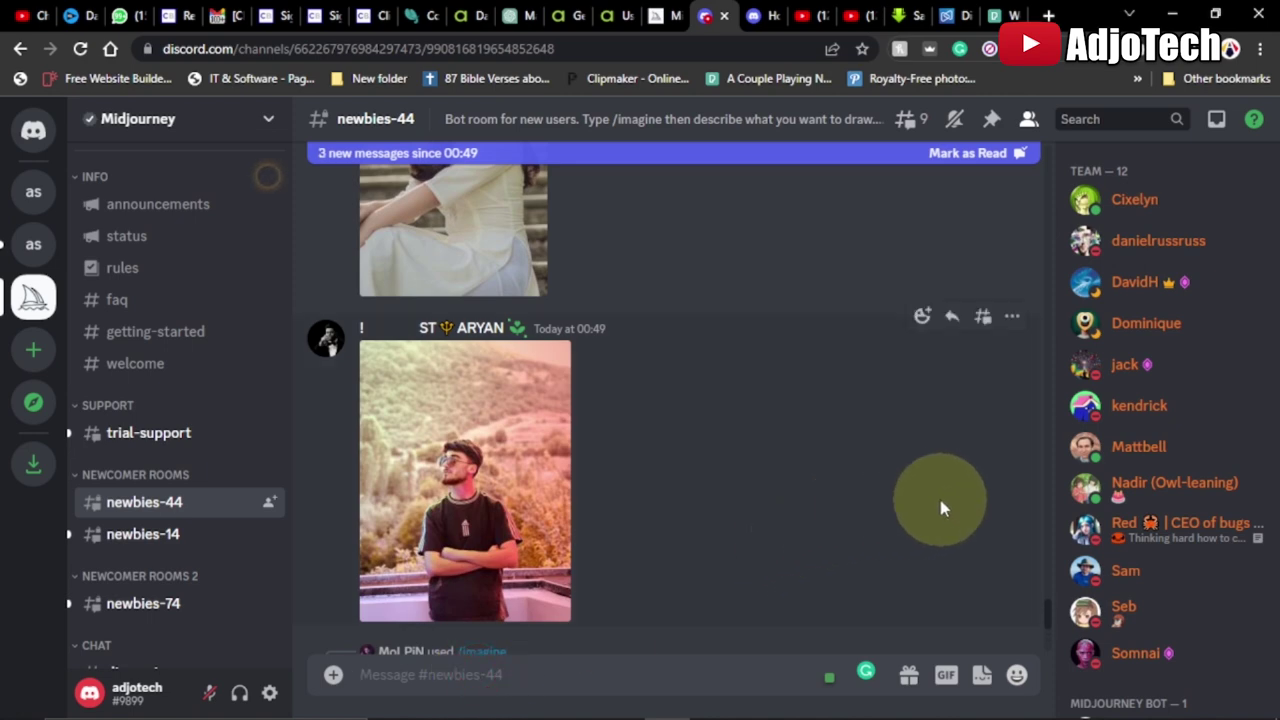
Submit /imagine with the photo URL plus a beautiful, colorful, realistic cyberpunk prompt and --v 4.
{"action": "type", "text": "/"}
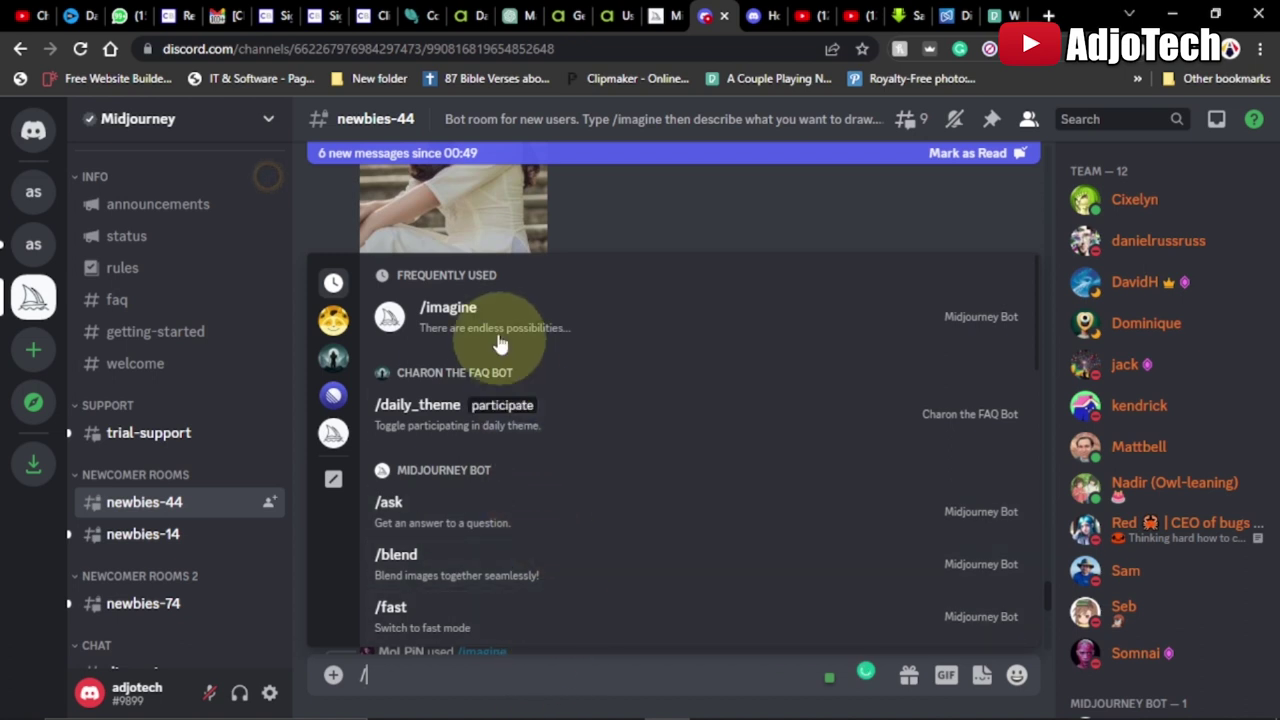
{"action": "left_click", "coordinate": [480, 310]}
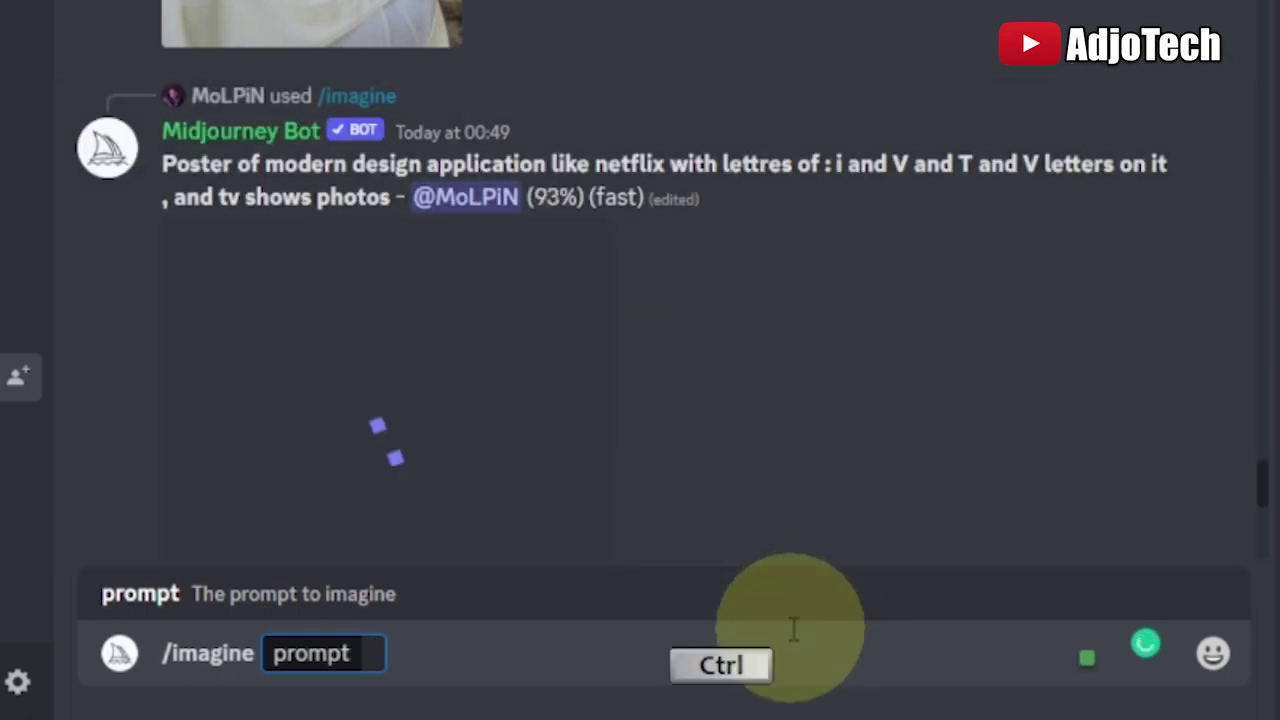
{"action": "key", "text": "ctrl+v"}
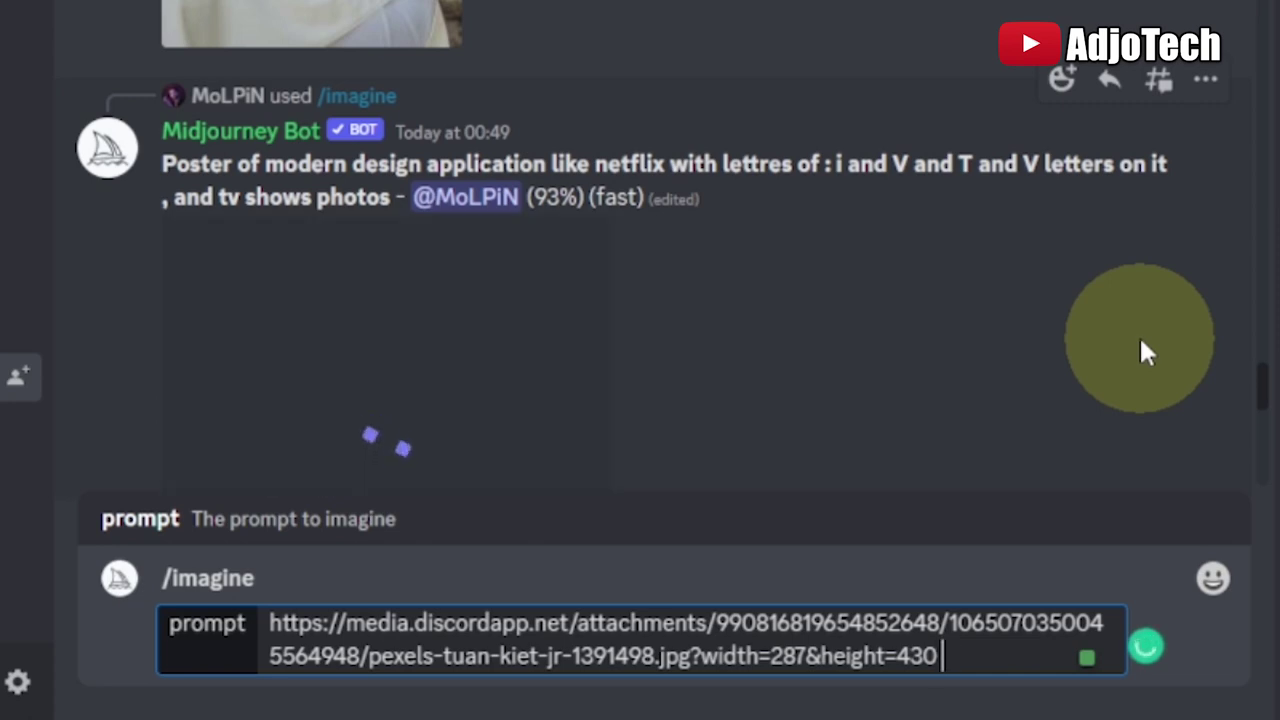
{"action": "type", "text": "autiful, col"}
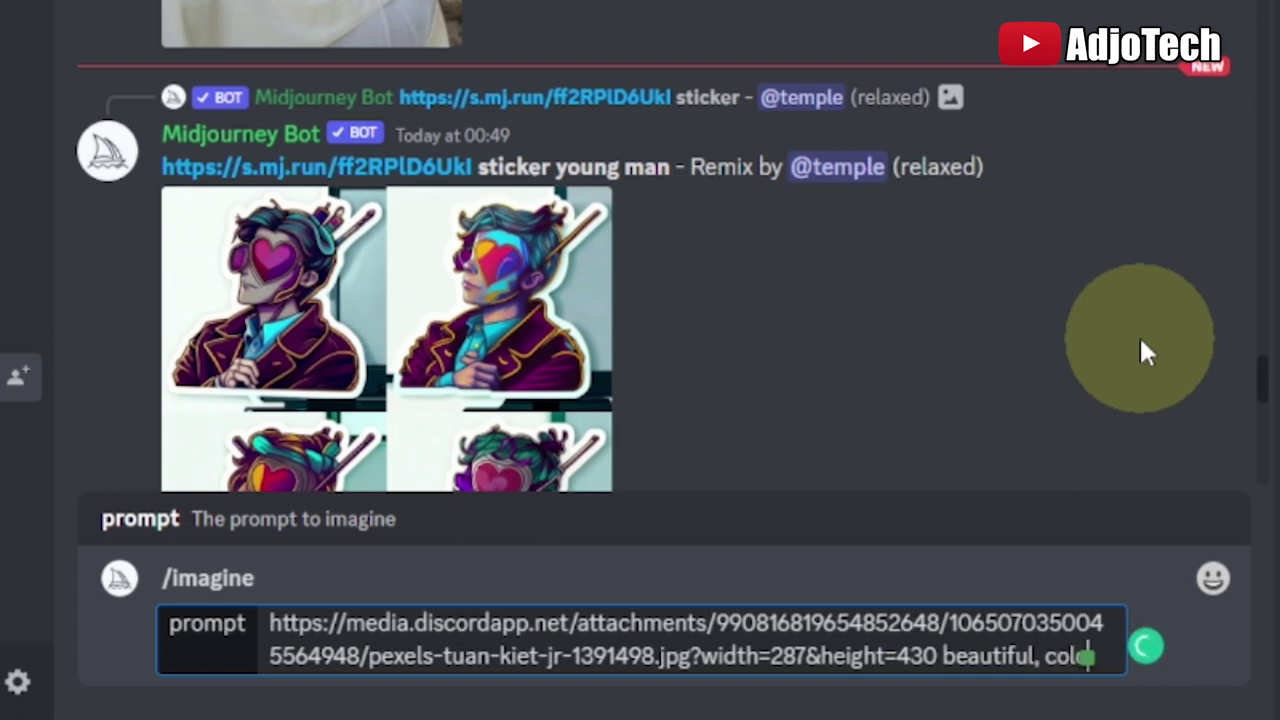
{"action": "type", "text": "rful,"}
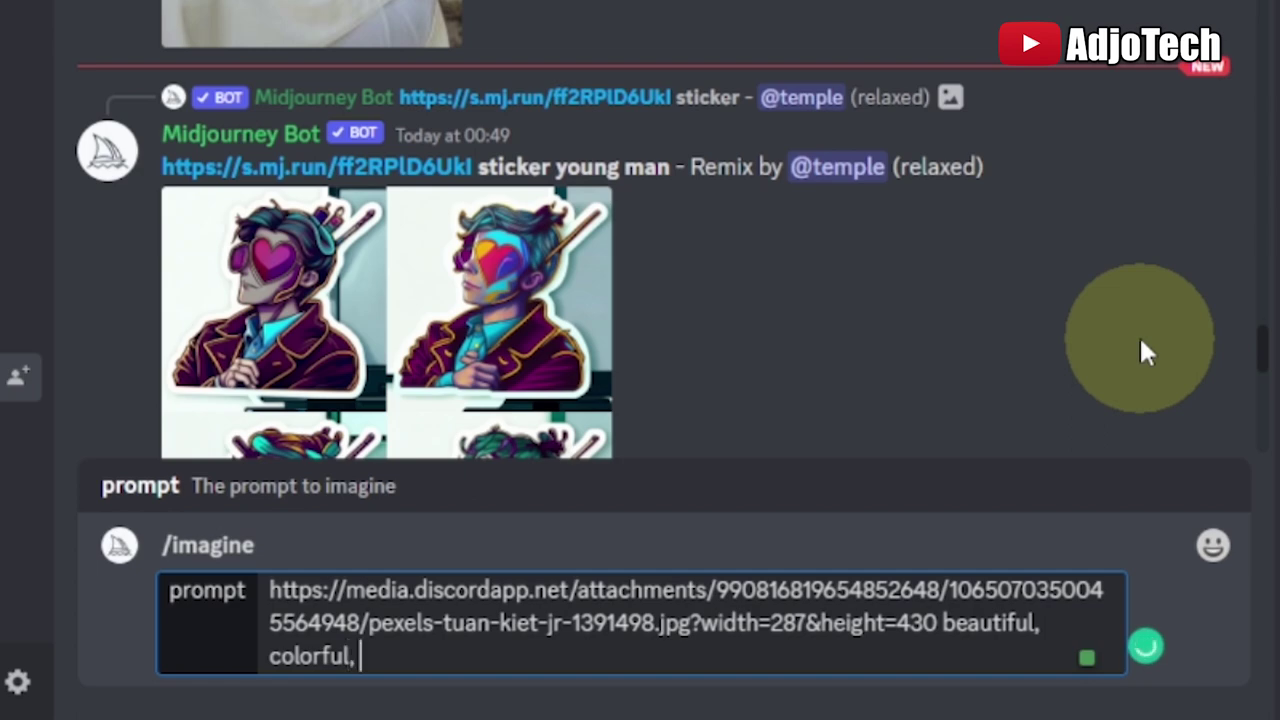
{"action": "type", "text": "high resolution"}
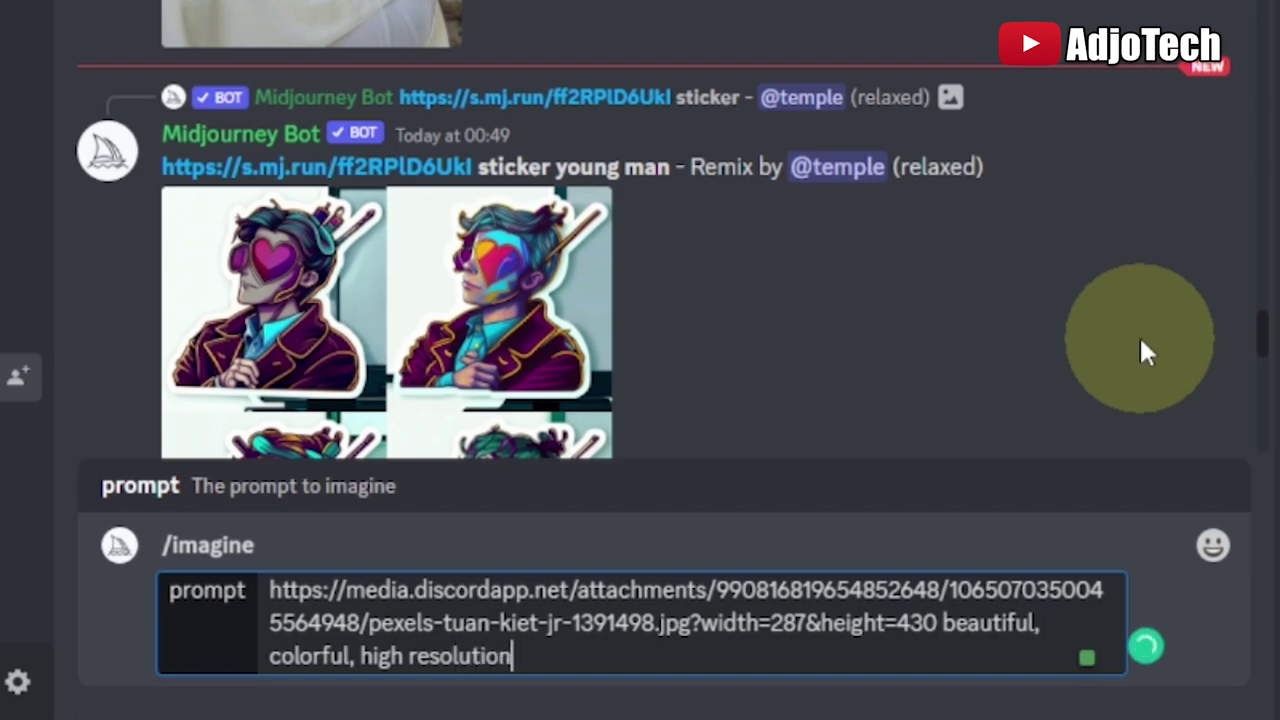
{"action": "scroll", "coordinate": [1141, 342], "scroll_direction": "up", "scroll_amount": 4}
{"action": "type", "text": ","}
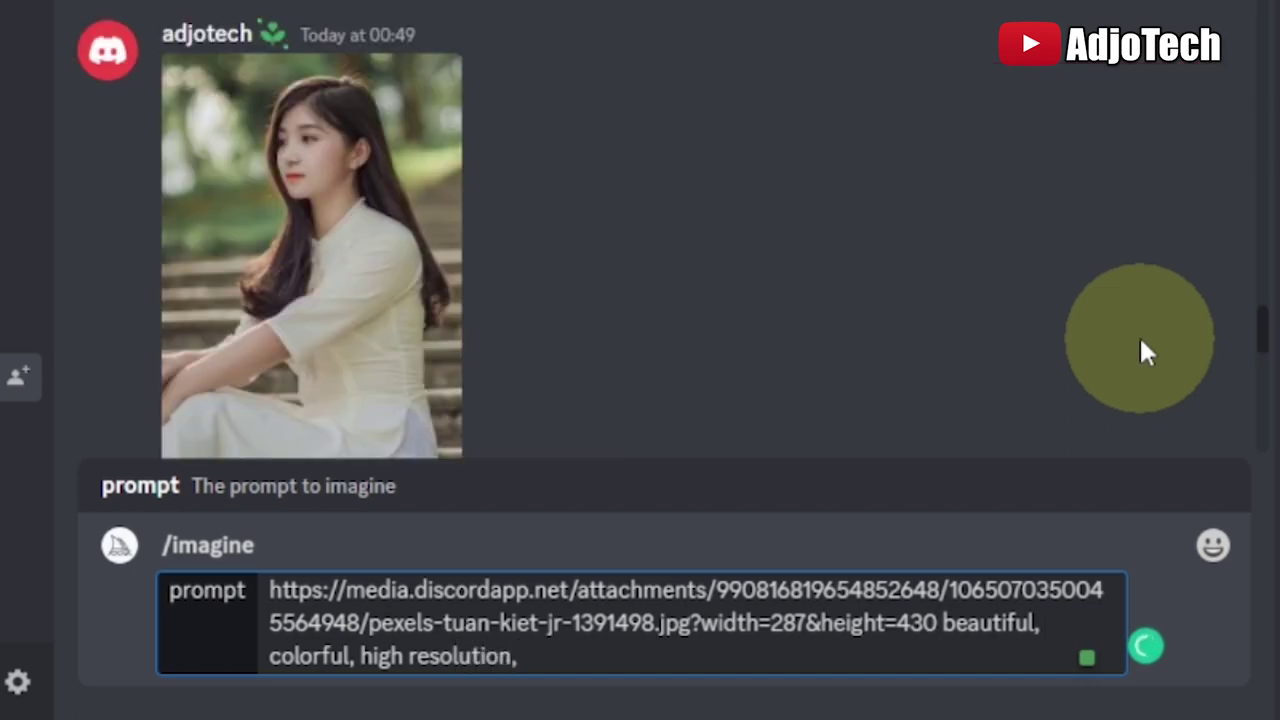
{"action": "scroll", "coordinate": [1141, 352], "scroll_direction": "up", "scroll_amount": 5}
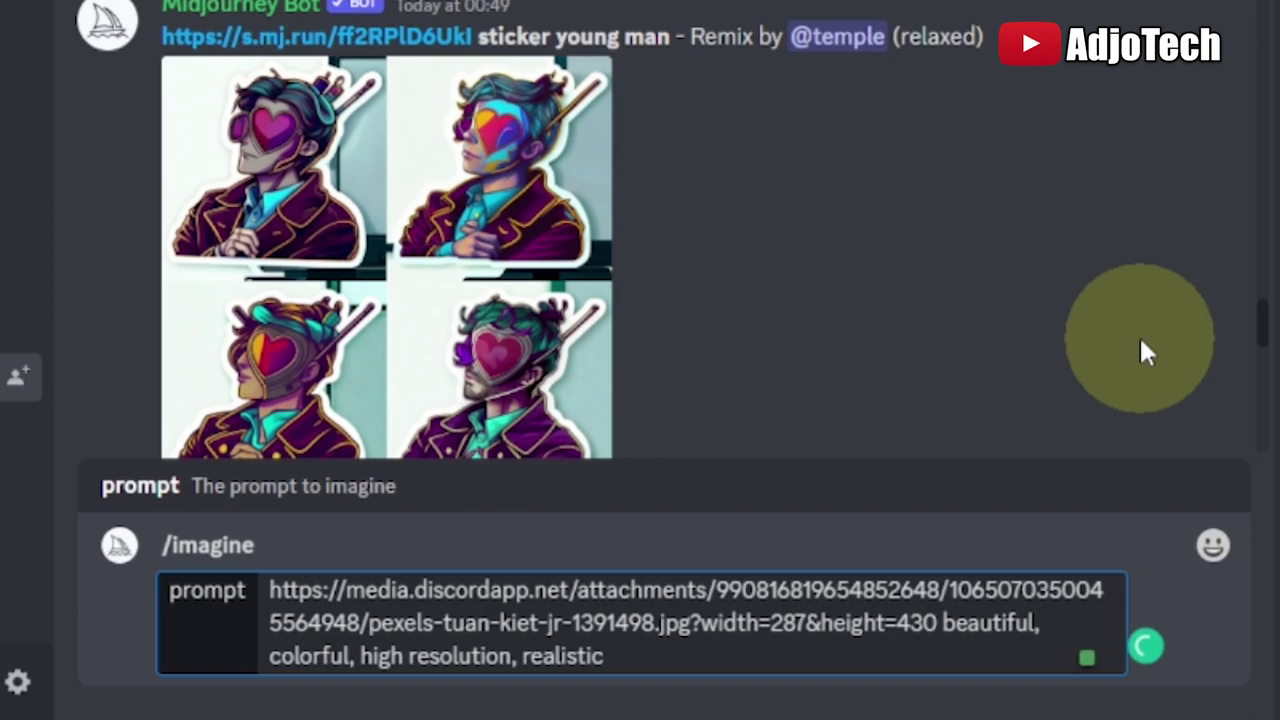
{"action": "type", "text": "cybe"}
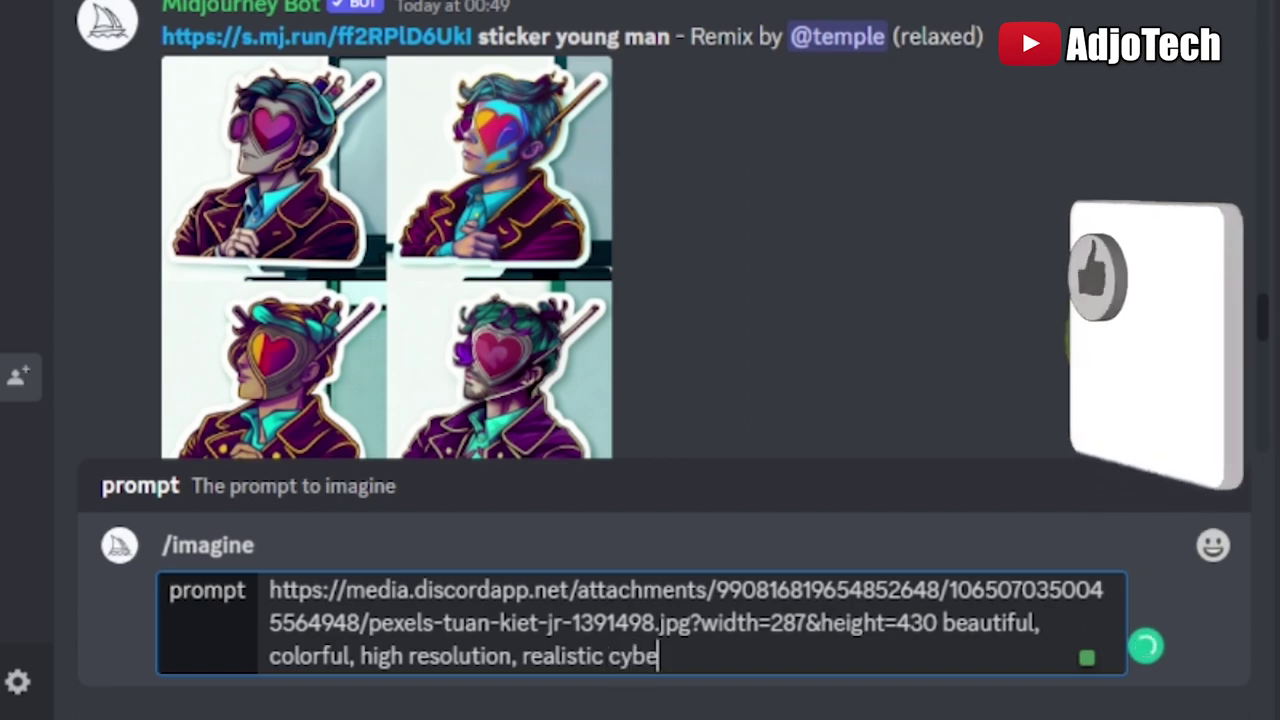
{"action": "type", "text": "rpunk"}
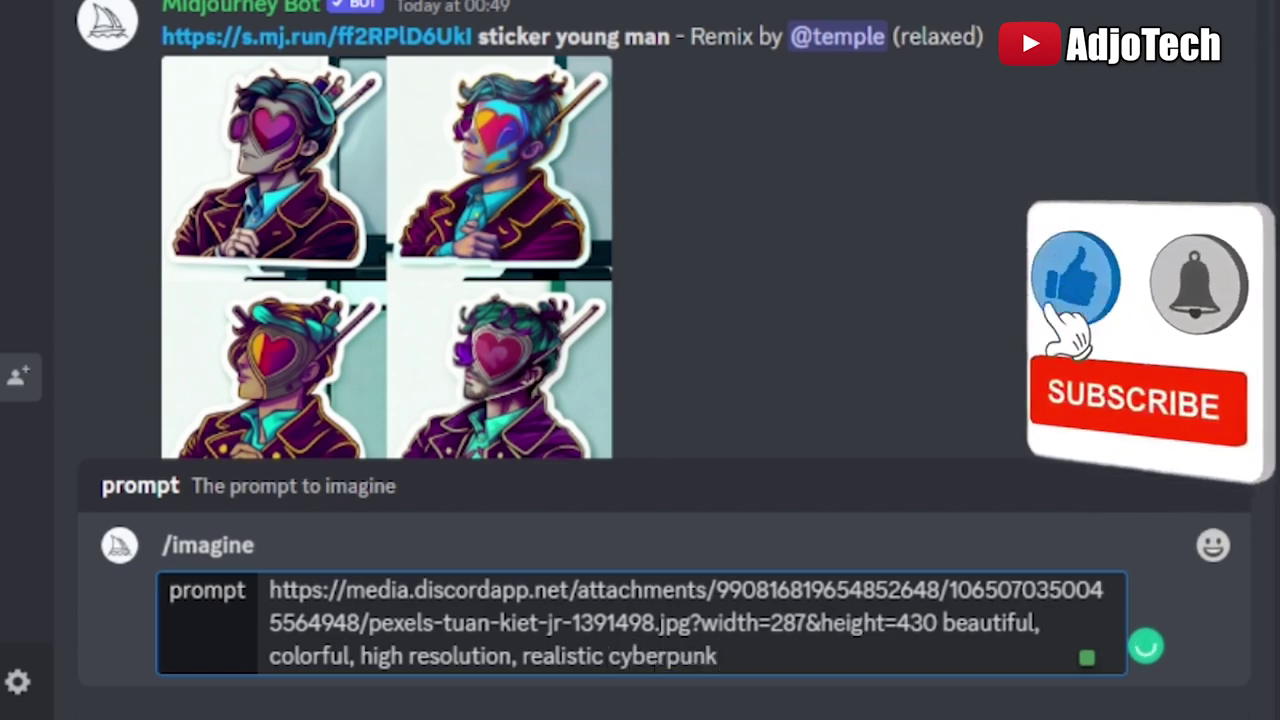
{"action": "type", "text": ", --"}
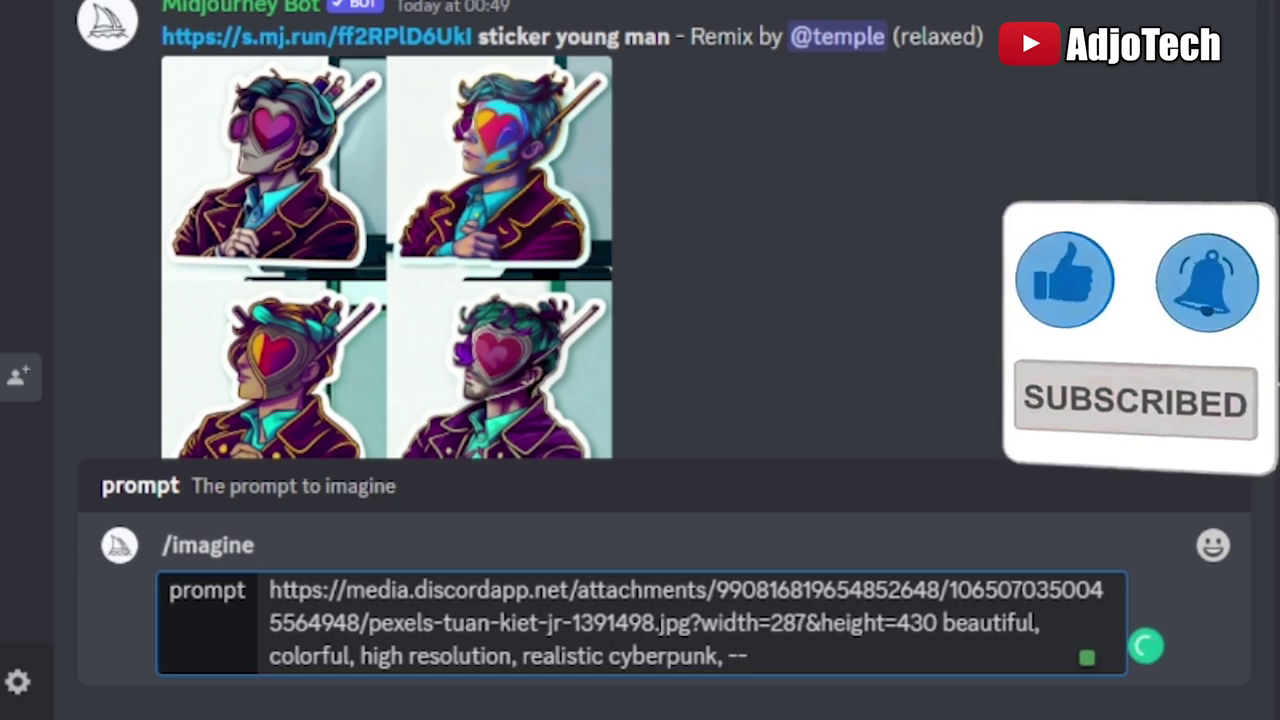
{"action": "type", "text": "v 4"}
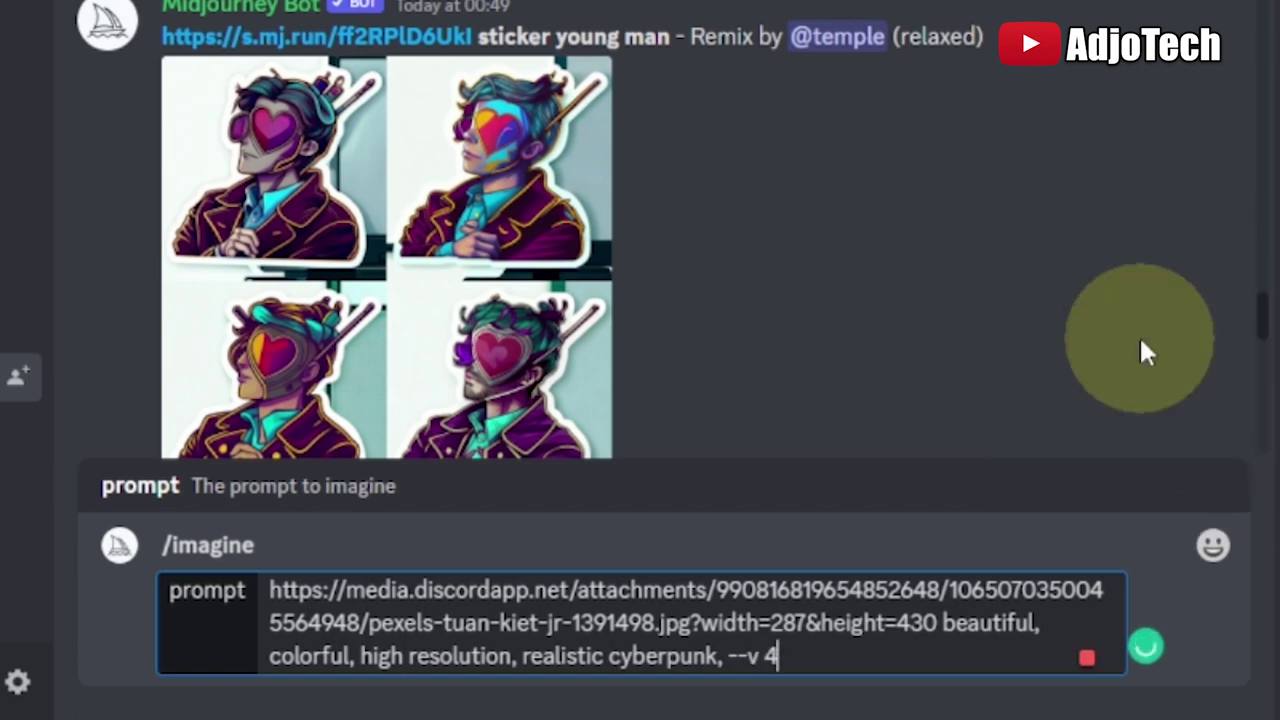
{"action": "key", "text": "Return"}
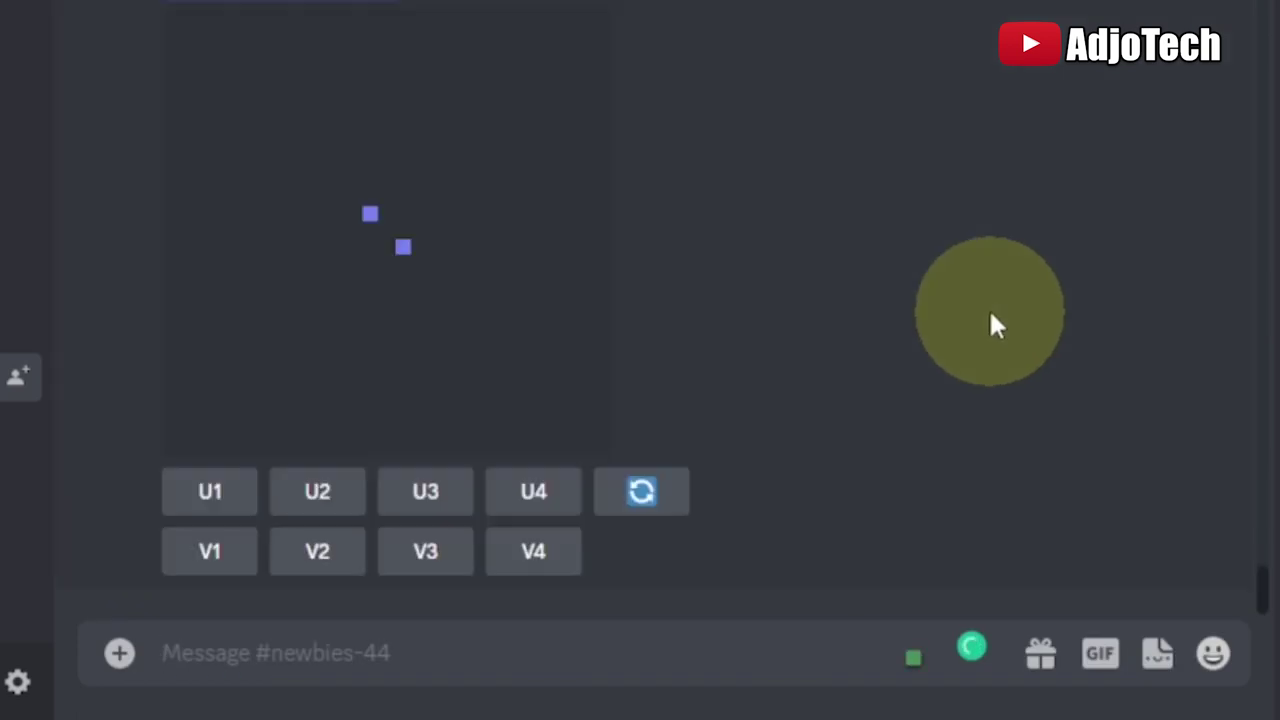
{"action": "scroll", "coordinate": [959, 299], "scroll_direction": "up", "scroll_amount": 2}
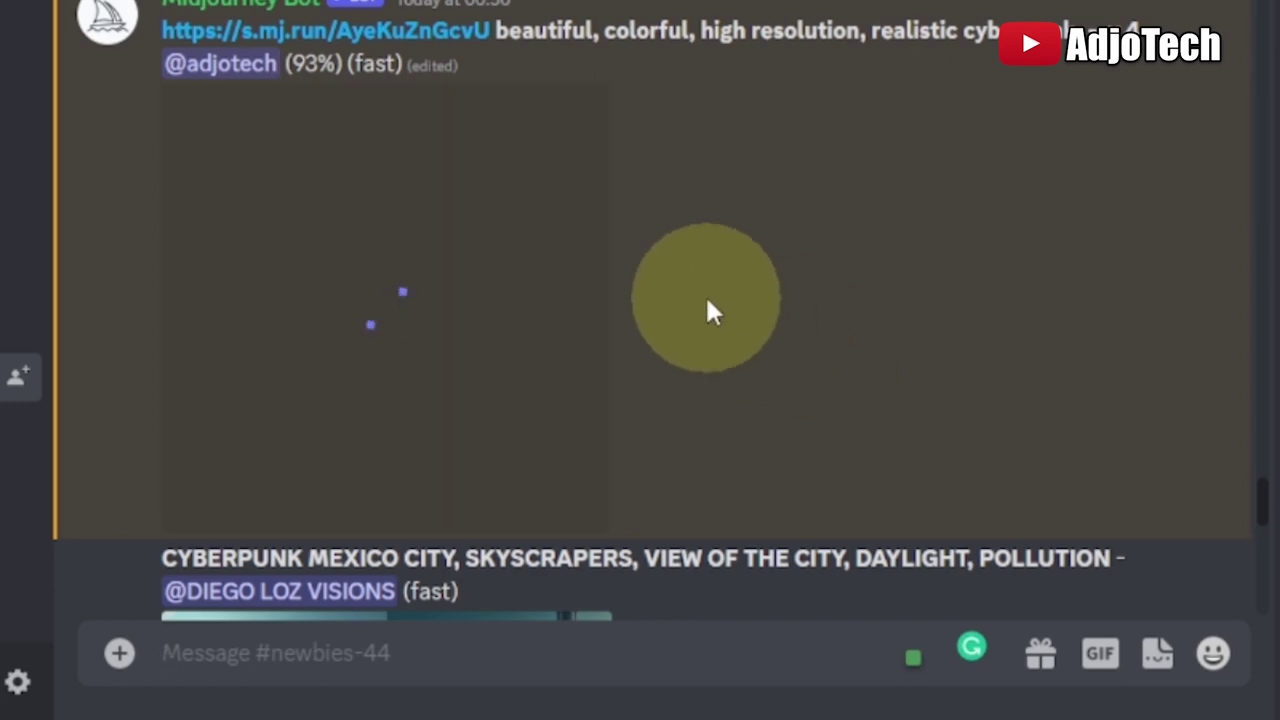
Scroll down to the finished four-portrait cyberpunk grid and view it enlarged, then close it.
{"action": "scroll", "coordinate": [723, 278], "scroll_direction": "up", "scroll_amount": 1}
{"action": "scroll", "coordinate": [723, 278], "scroll_direction": "down", "scroll_amount": 1}
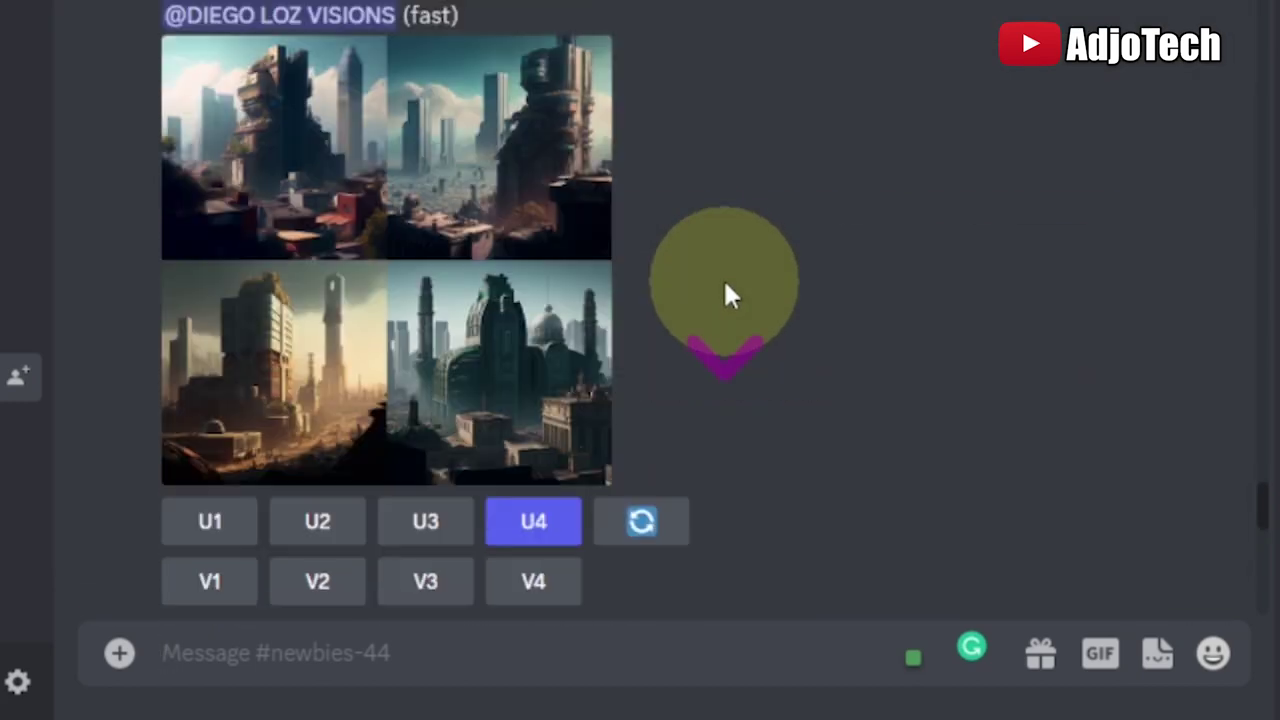
{"action": "scroll", "coordinate": [723, 278], "scroll_direction": "down", "scroll_amount": 4}
{"action": "scroll", "coordinate": [722, 275], "scroll_direction": "down", "scroll_amount": 4}
{"action": "scroll", "coordinate": [722, 275], "scroll_direction": "down", "scroll_amount": 4}
{"action": "scroll", "coordinate": [722, 273], "scroll_direction": "down", "scroll_amount": 3}
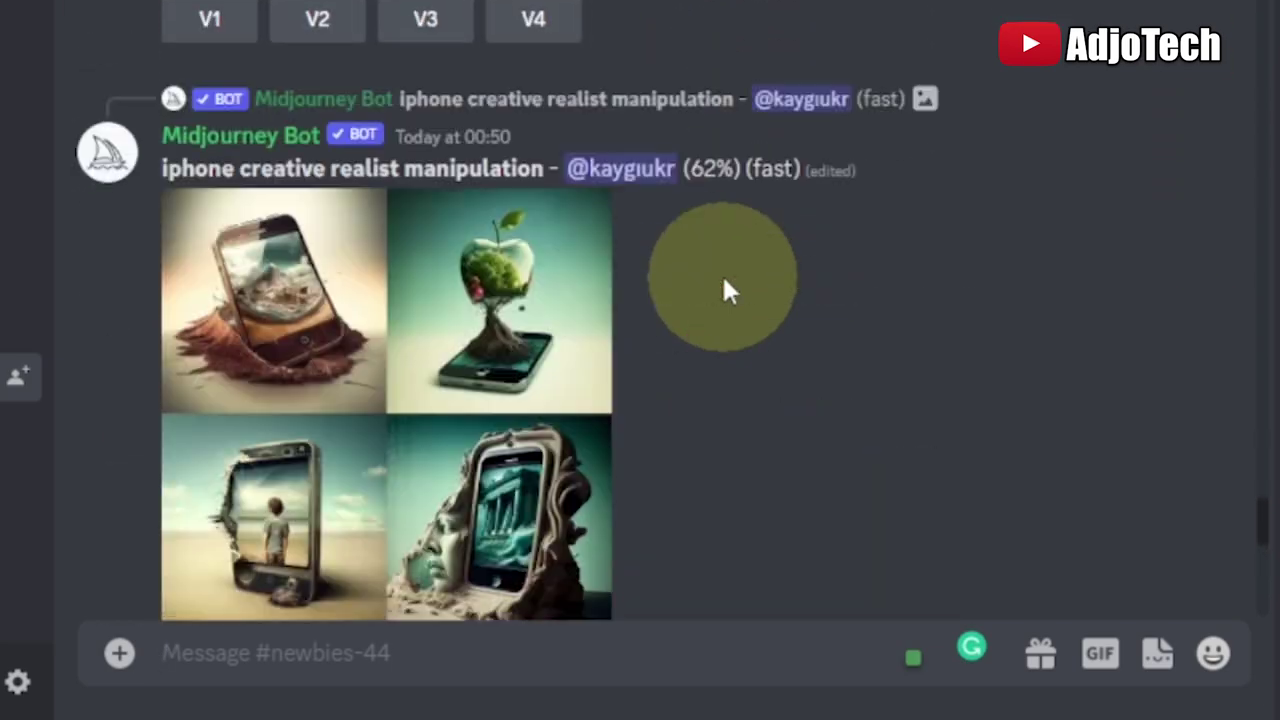
{"action": "scroll", "coordinate": [723, 280], "scroll_direction": "down", "scroll_amount": 4}
{"action": "scroll", "coordinate": [723, 280], "scroll_direction": "down", "scroll_amount": 4}
{"action": "scroll", "coordinate": [723, 280], "scroll_direction": "down", "scroll_amount": 4}
{"action": "scroll", "coordinate": [723, 280], "scroll_direction": "down", "scroll_amount": 4}
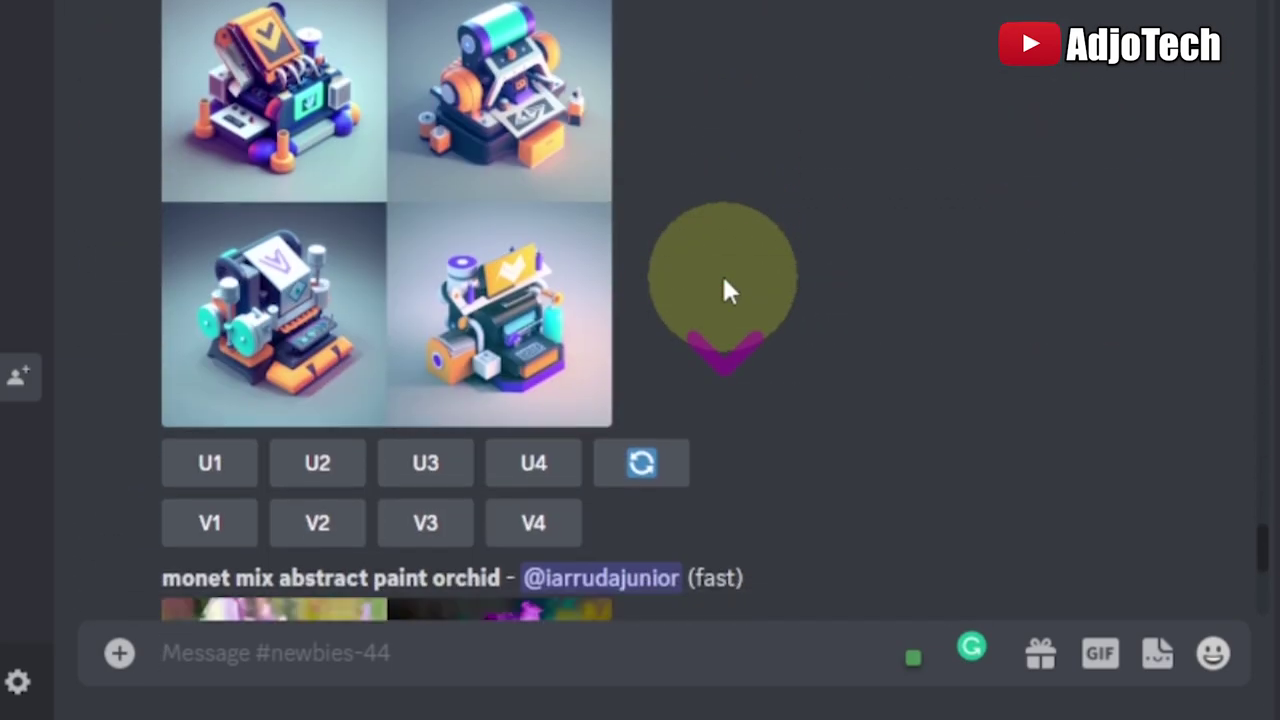
{"action": "scroll", "coordinate": [723, 280], "scroll_direction": "down", "scroll_amount": 4}
{"action": "scroll", "coordinate": [723, 280], "scroll_direction": "down", "scroll_amount": 4}
{"action": "scroll", "coordinate": [723, 280], "scroll_direction": "down", "scroll_amount": 4}
{"action": "scroll", "coordinate": [723, 280], "scroll_direction": "down", "scroll_amount": 4}
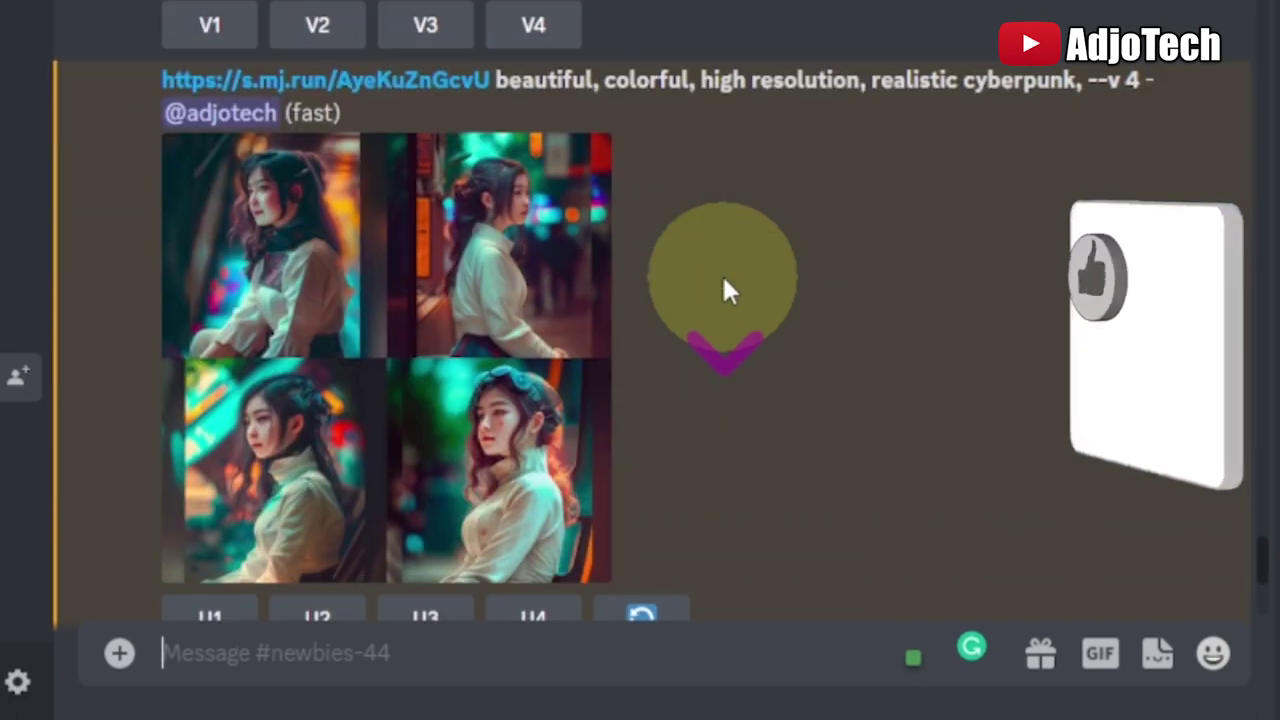
{"action": "scroll", "coordinate": [722, 273], "scroll_direction": "down", "scroll_amount": 1}
{"action": "scroll", "coordinate": [722, 273], "scroll_direction": "down", "scroll_amount": 2}
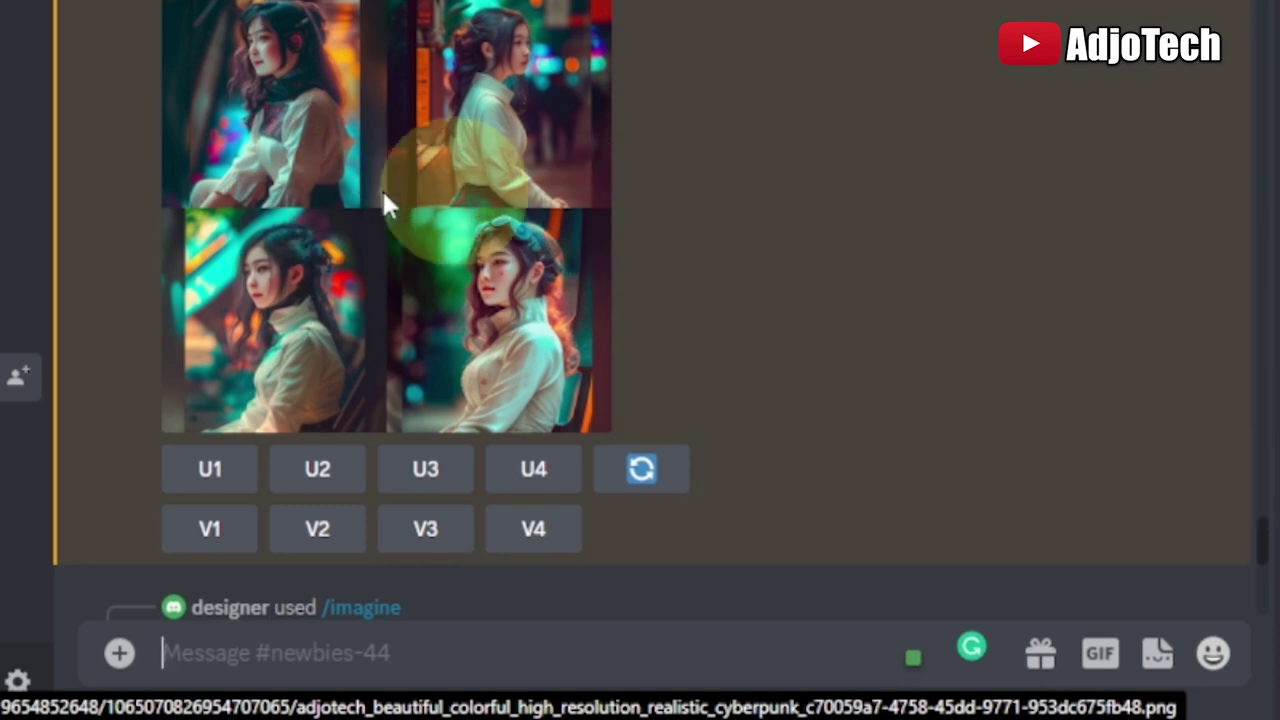
{"action": "left_click", "coordinate": [318, 112]}
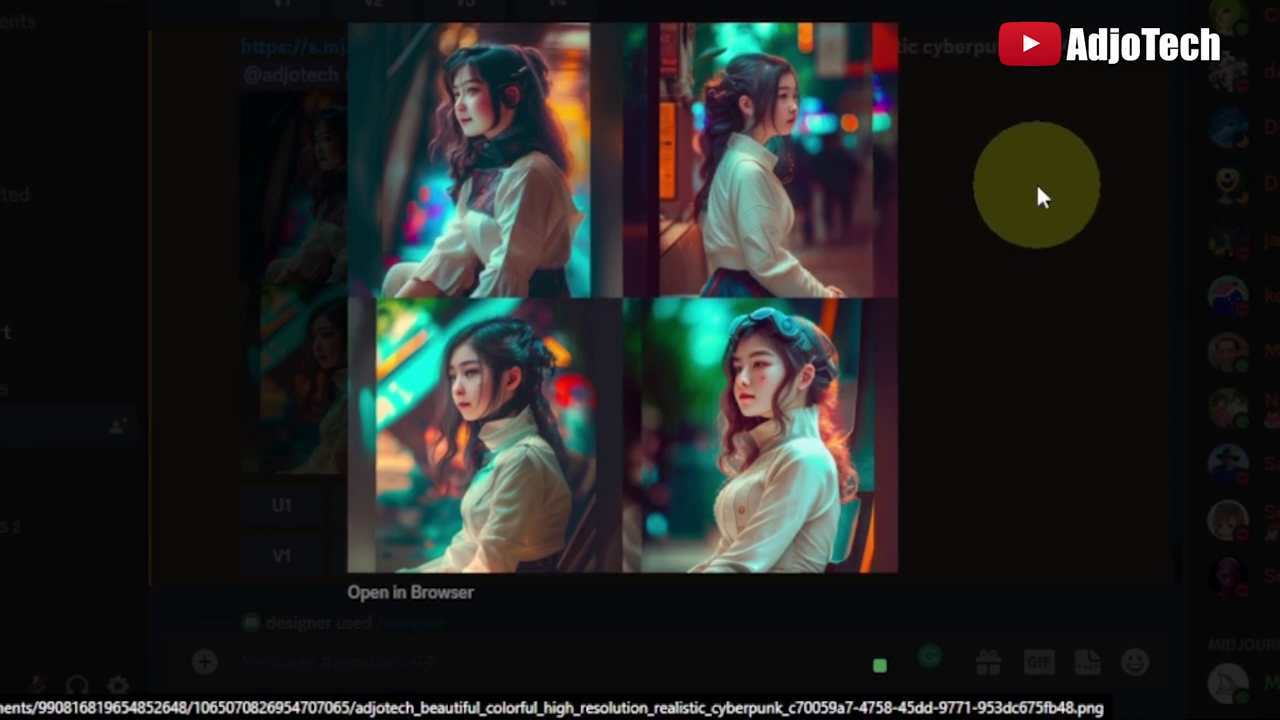
{"action": "left_click", "coordinate": [1036, 185]}
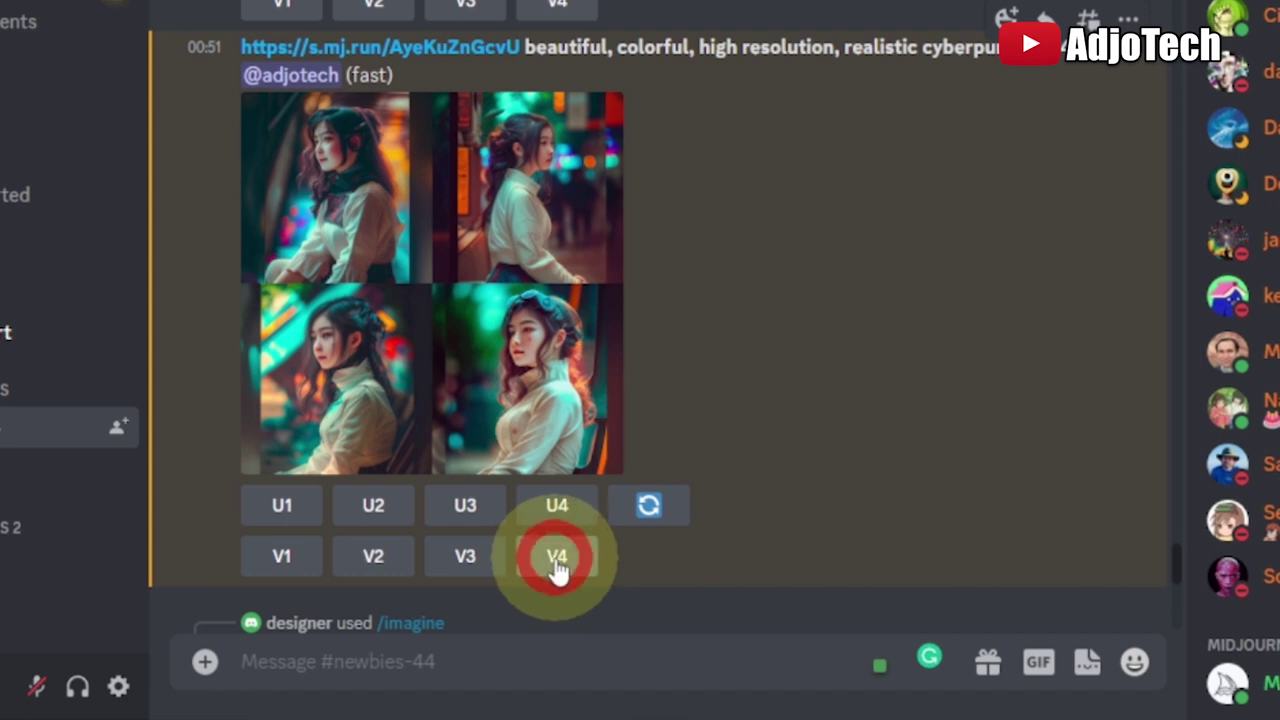
Request V4 variations of the fourth portrait, then reopen the grid enlarged for inspection.
{"action": "left_click", "coordinate": [557, 560]}
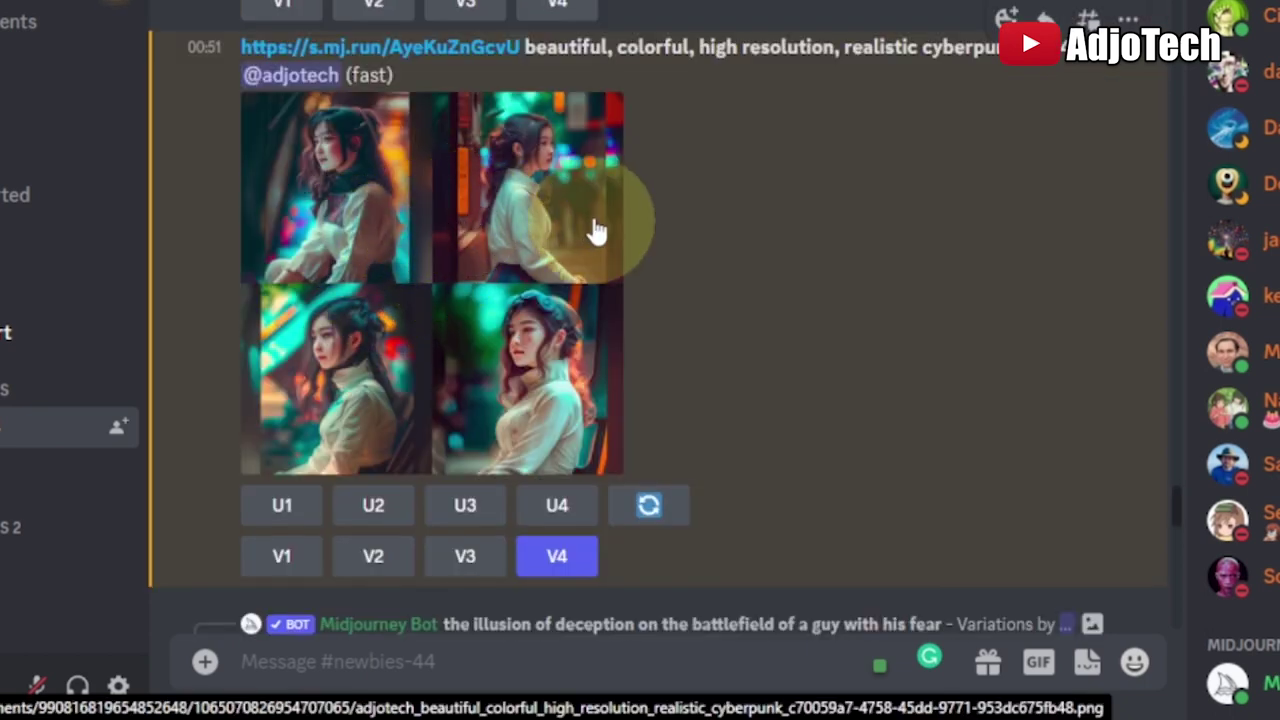
{"action": "left_click", "coordinate": [400, 235]}
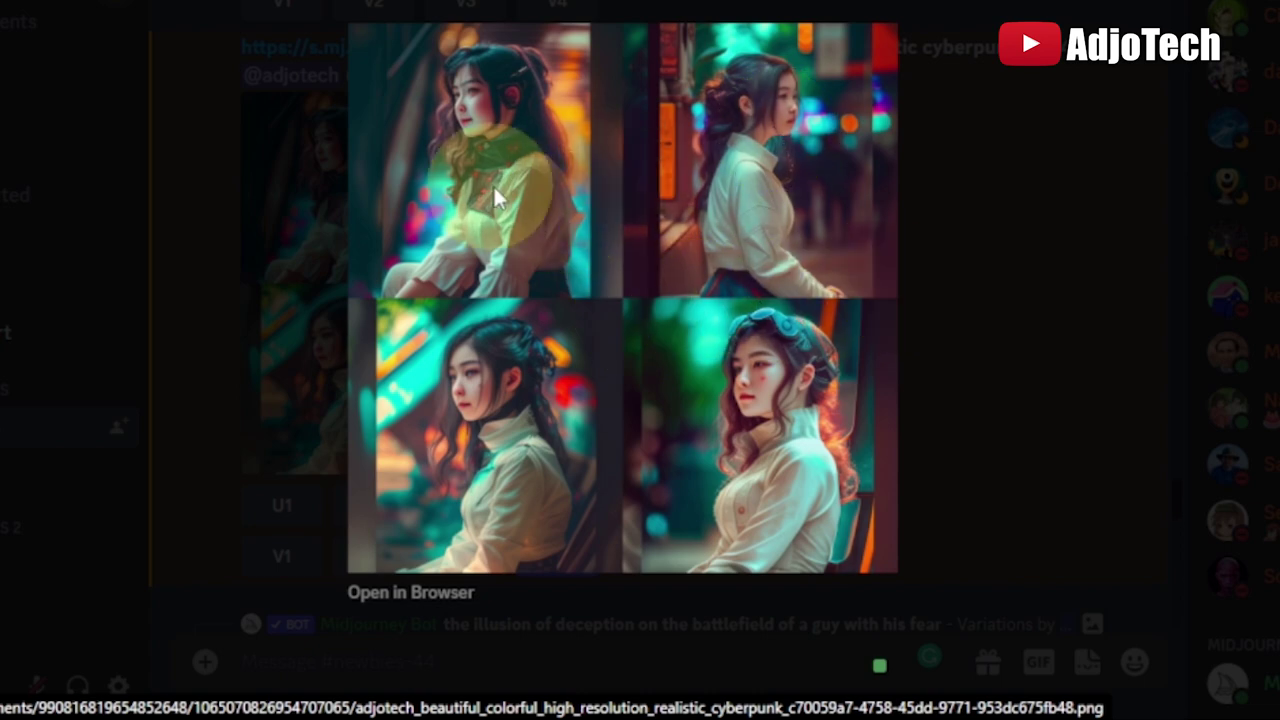
{"action": "left_click", "coordinate": [1010, 250]}
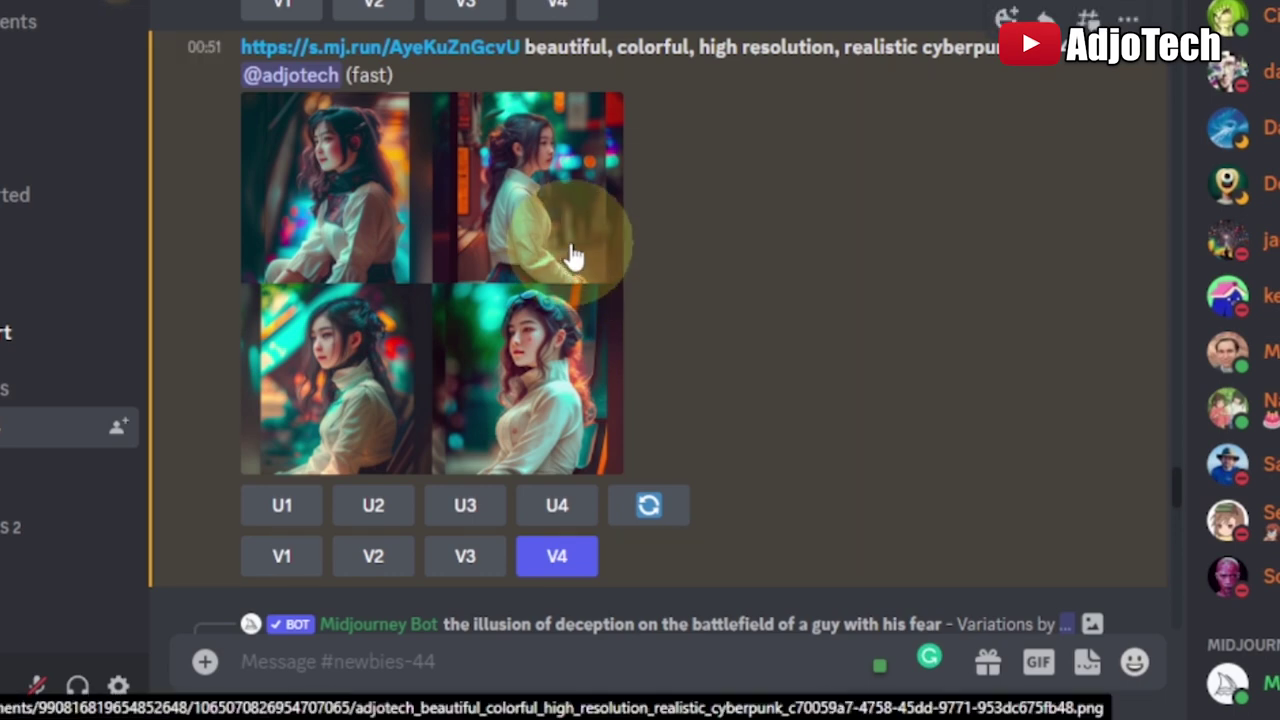
{"action": "left_click", "coordinate": [573, 255]}
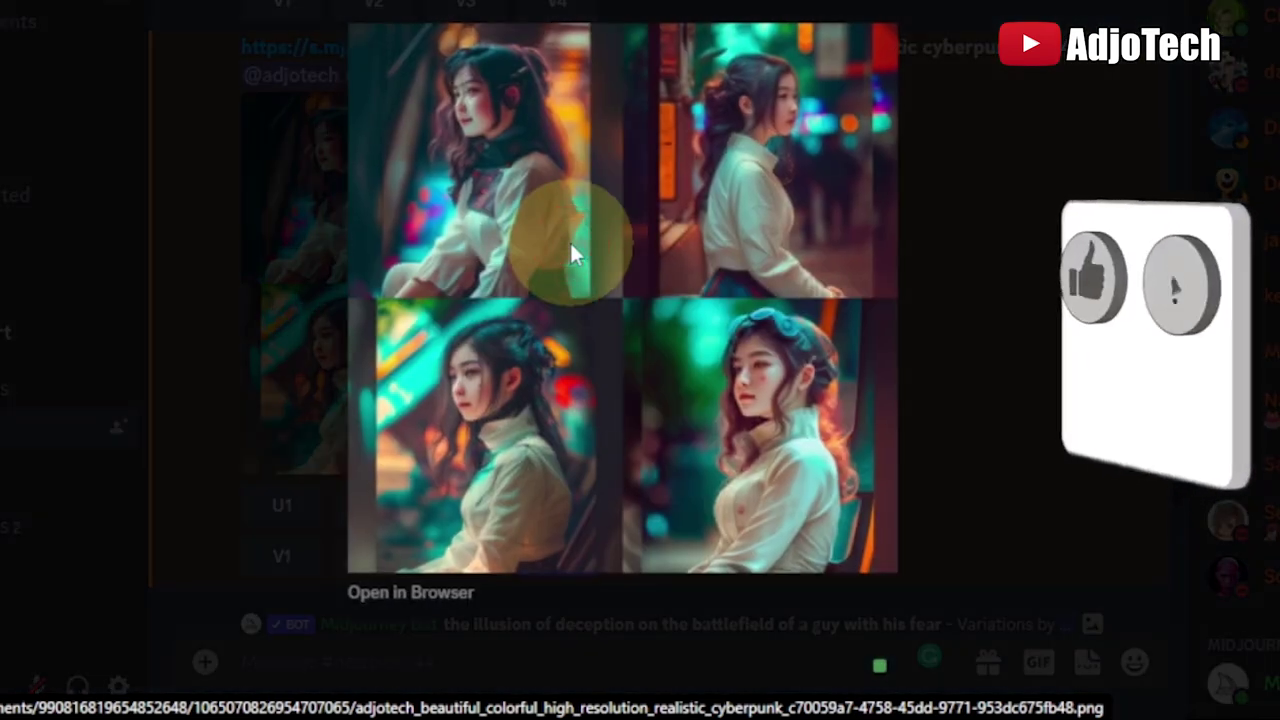